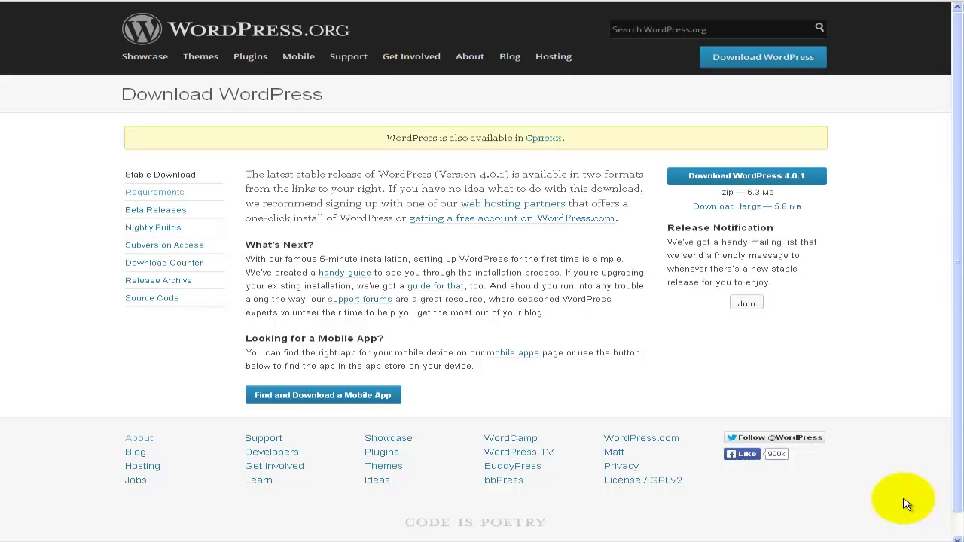
- Open WordPress.org's Requirements page, which lists PHP 5.2.4 and MySQL 5.0 or greater
left_click(553, 314)
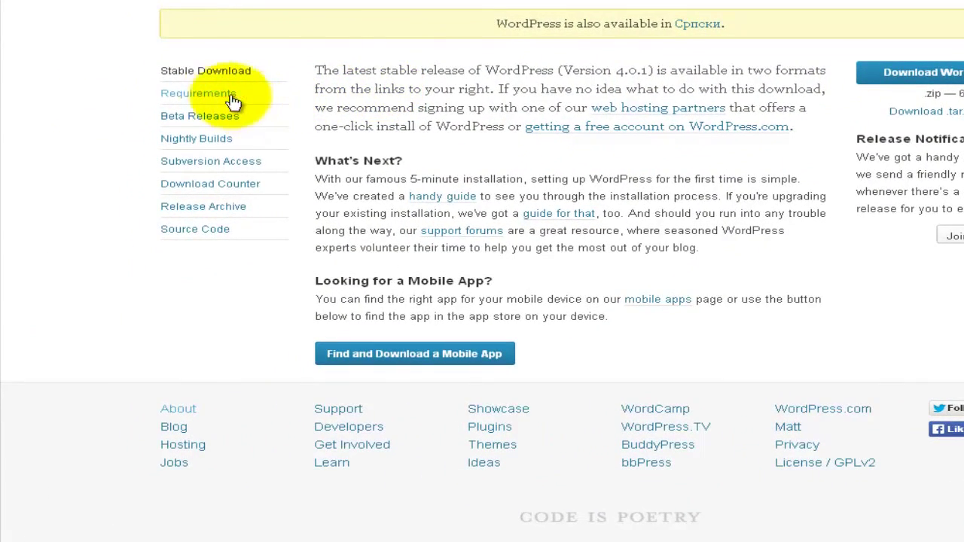
left_click(222, 98)
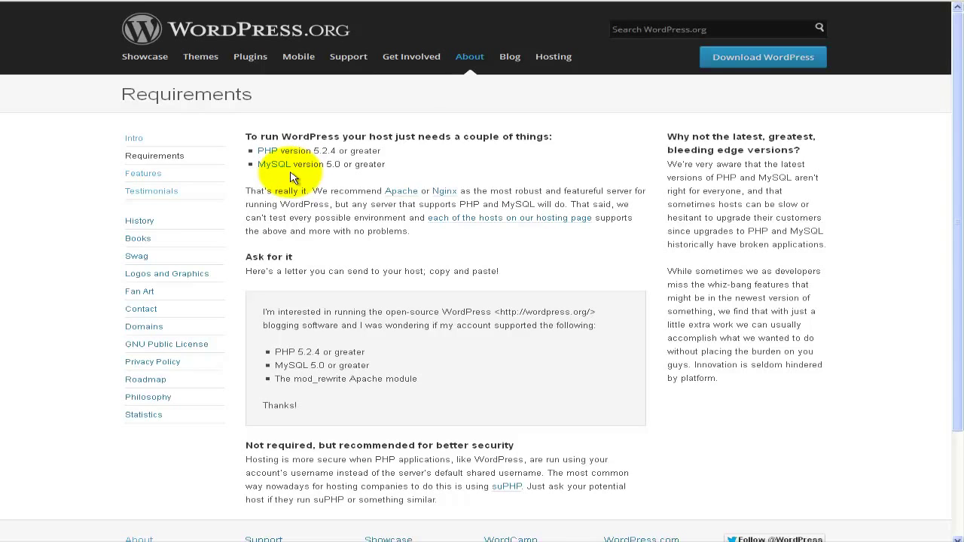
- Show the WordPress.org Features page covering Simplicity, Flexibility and Built-in Comments
left_click(149, 174)
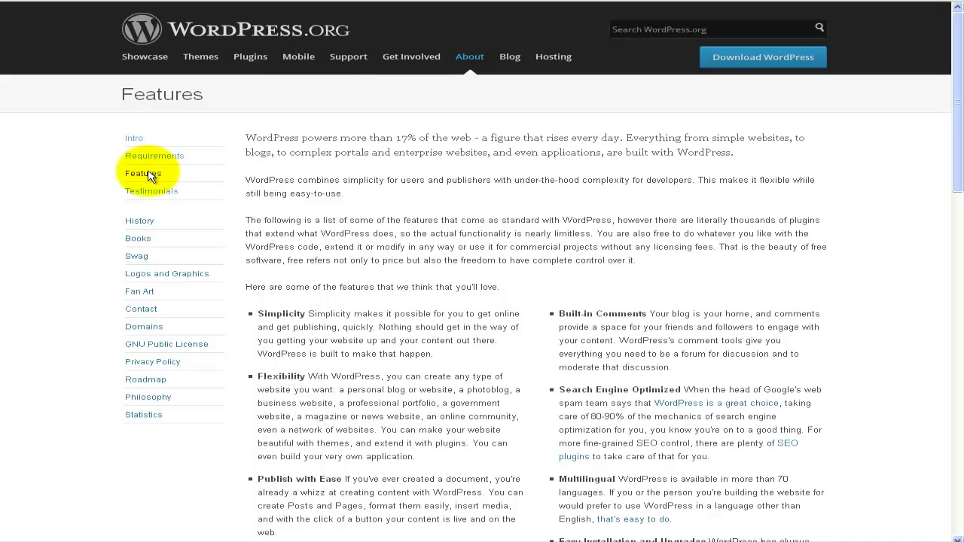
- Glance at the Testimonials page, then read through the About WordPress intro page
left_click(177, 196)
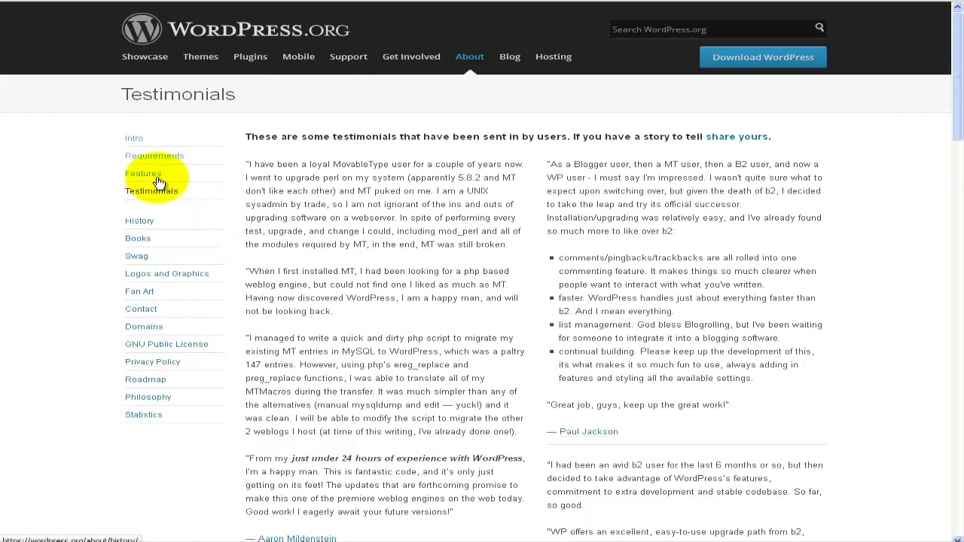
left_click(135, 142)
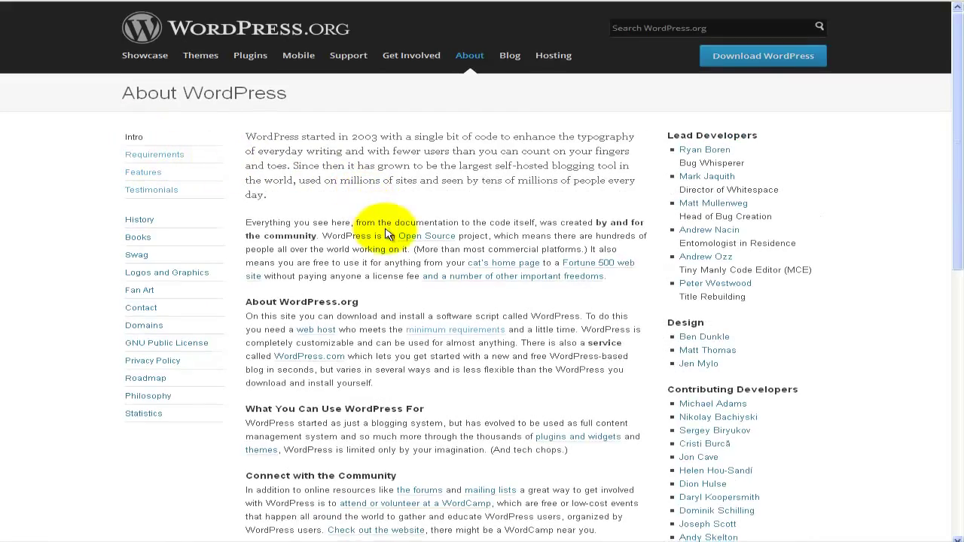
scroll(386, 234, "down", 1)
scroll(385, 231, "down", 2)
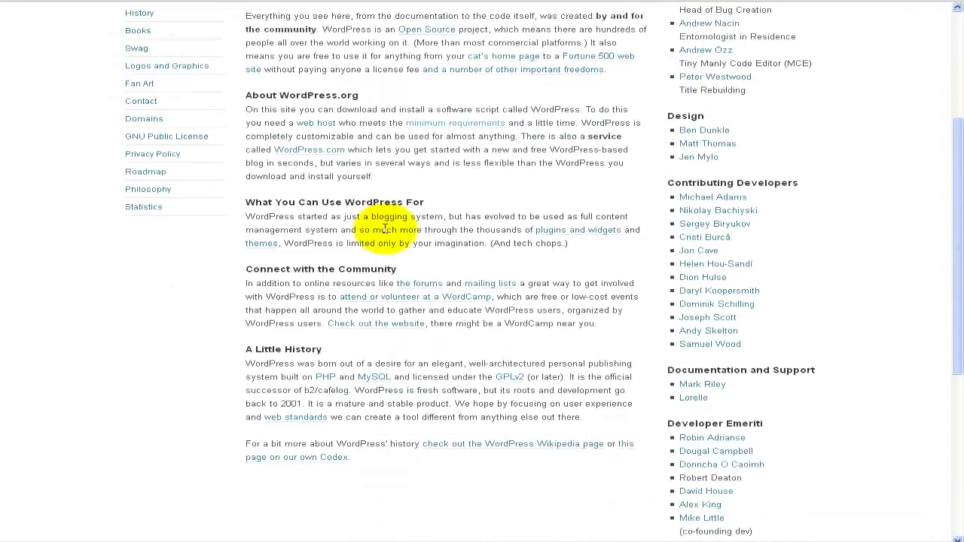
scroll(386, 229, "down", 2)
scroll(386, 229, "up", 2)
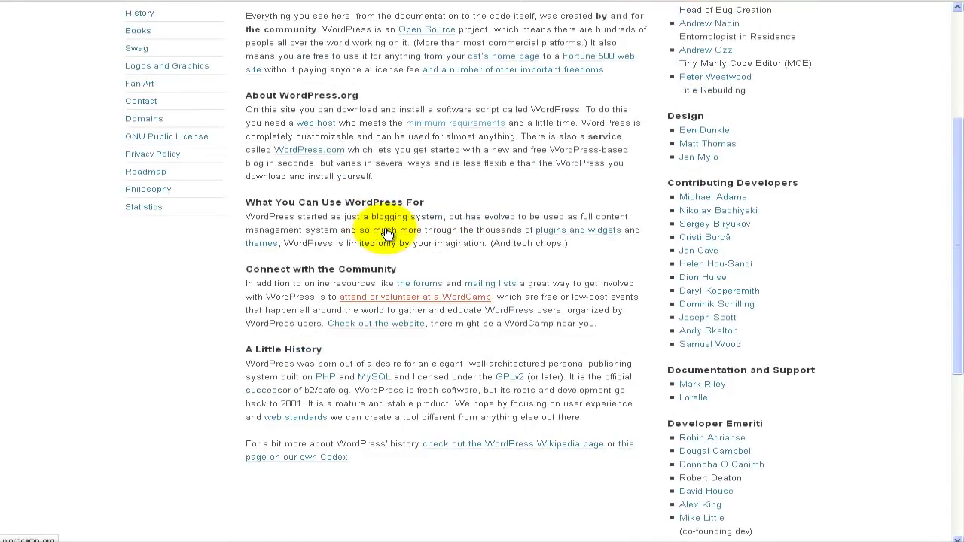
scroll(385, 230, "up", 3)
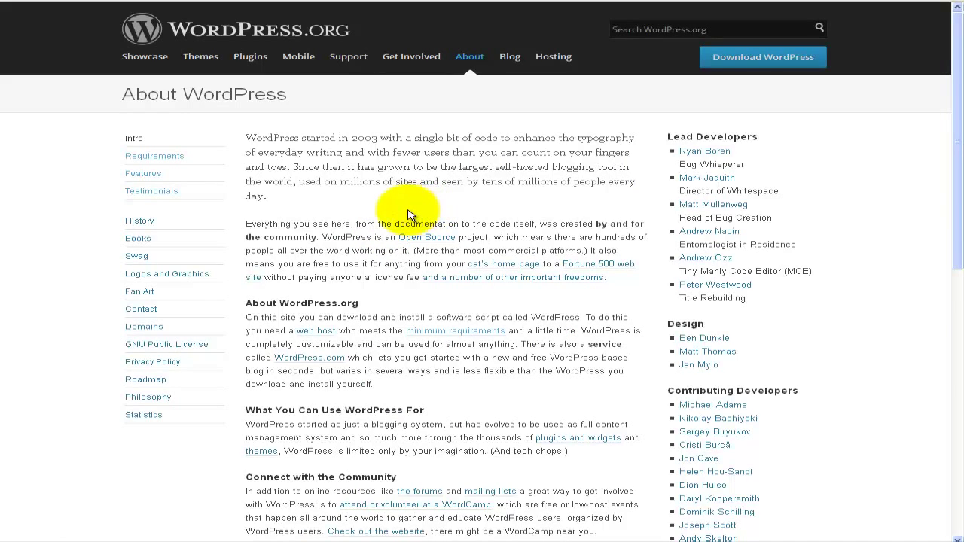
- Download WordPress 4.0.1 and save wordpress-4.0.1.zip to the computer
left_click(738, 62)
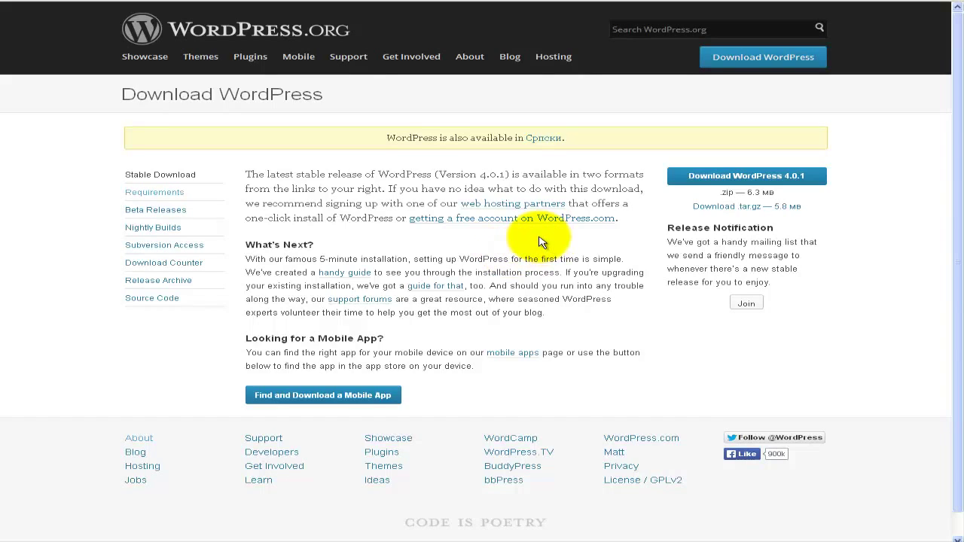
left_click(700, 181)
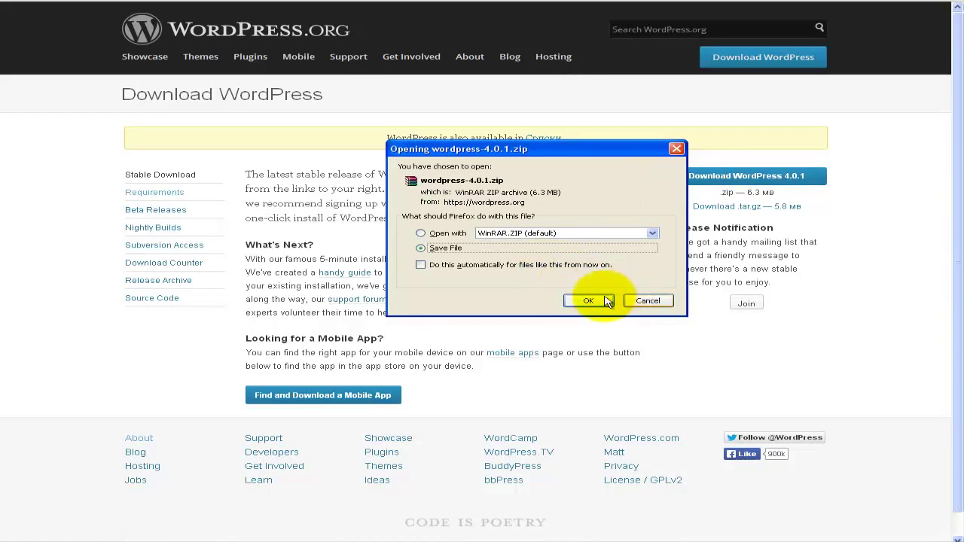
left_click(581, 301)
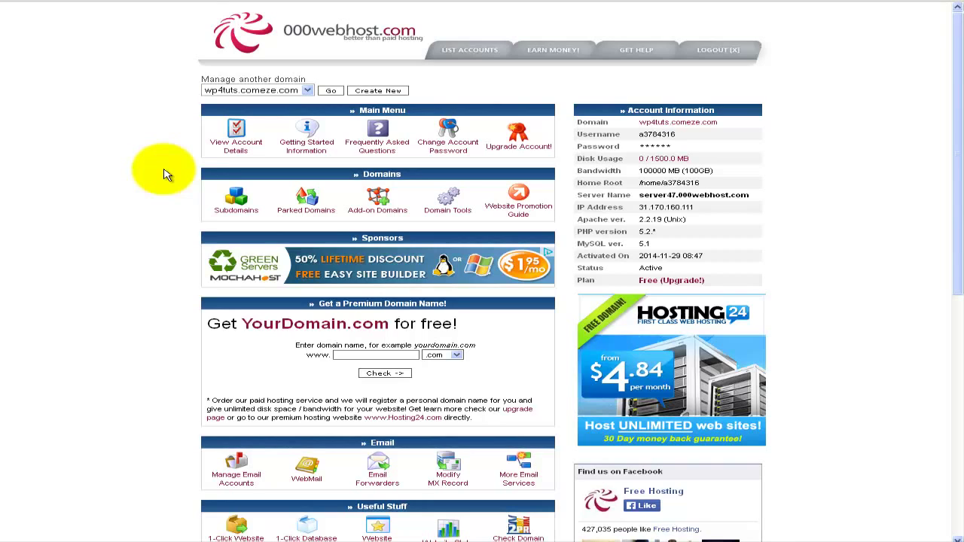
scroll(166, 175, "down", 2)
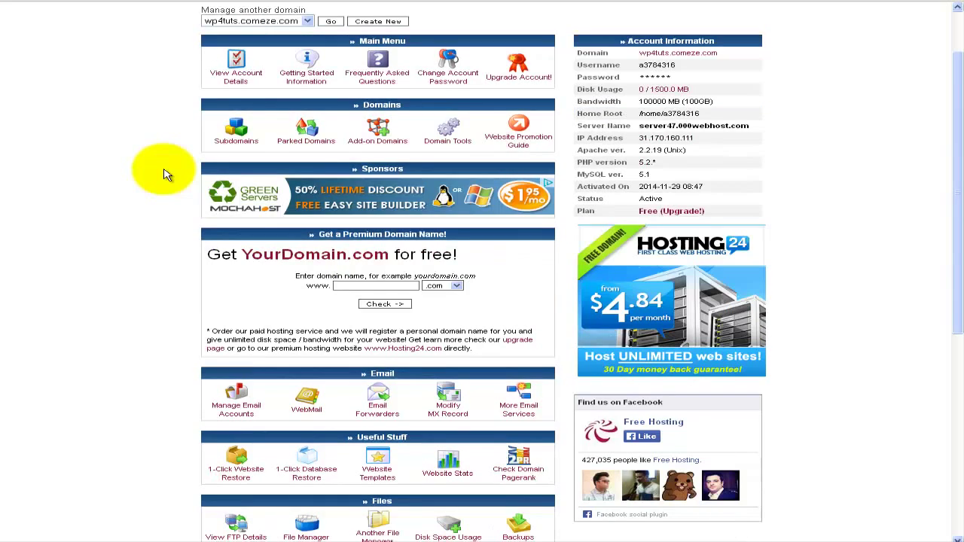
scroll(166, 174, "down", 2)
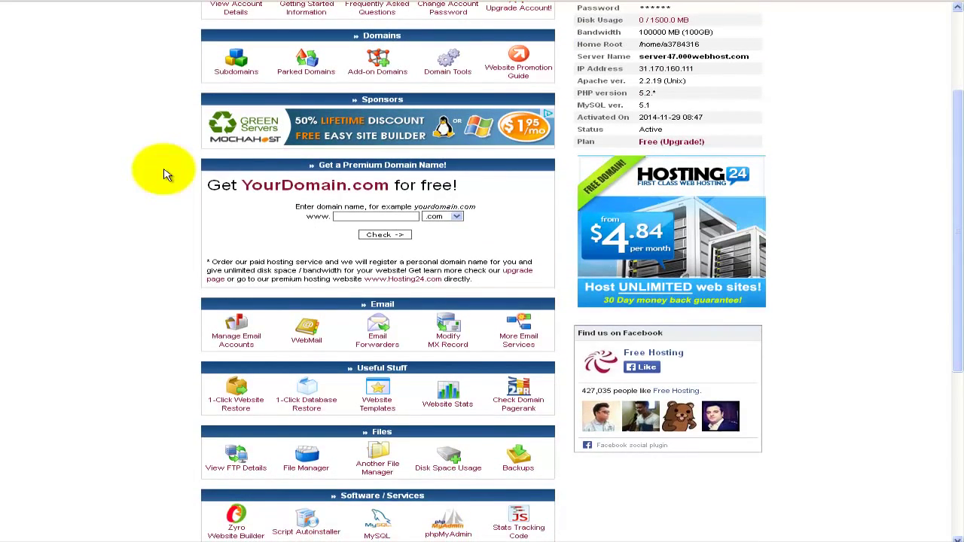
scroll(167, 175, "up", 4)
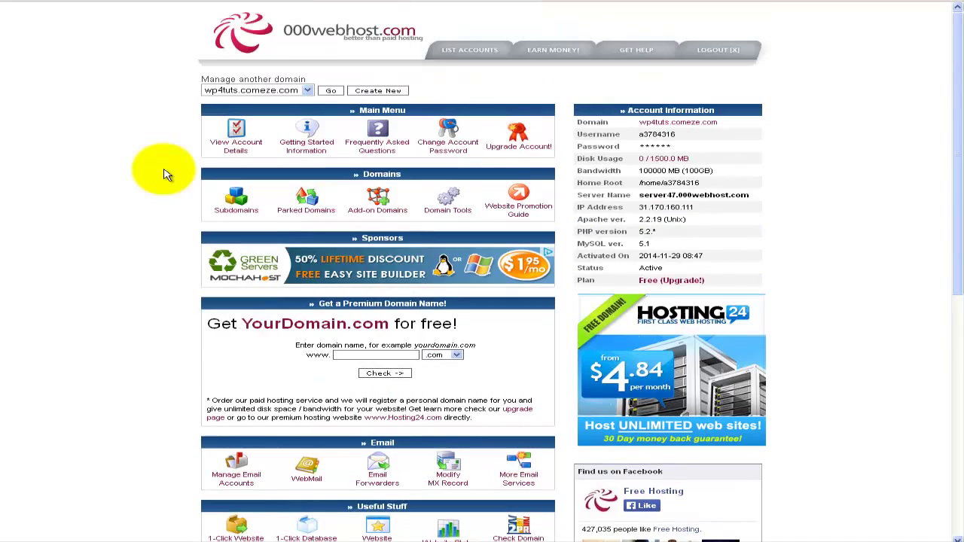
scroll(167, 174, "down", 6)
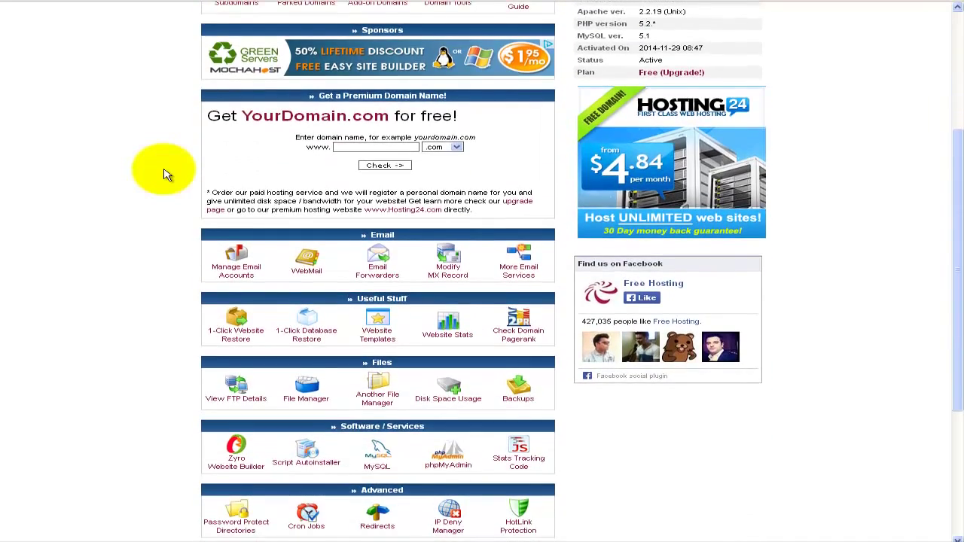
scroll(167, 175, "down", 2)
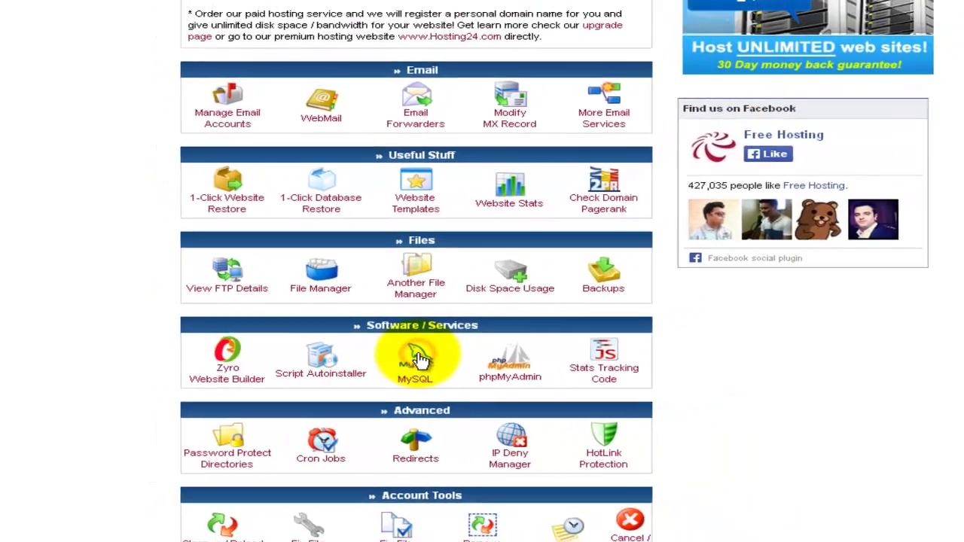
- On Manage MySQL Databases, enter database name wp4 and user name admin
left_click(467, 329)
left_click(419, 250)
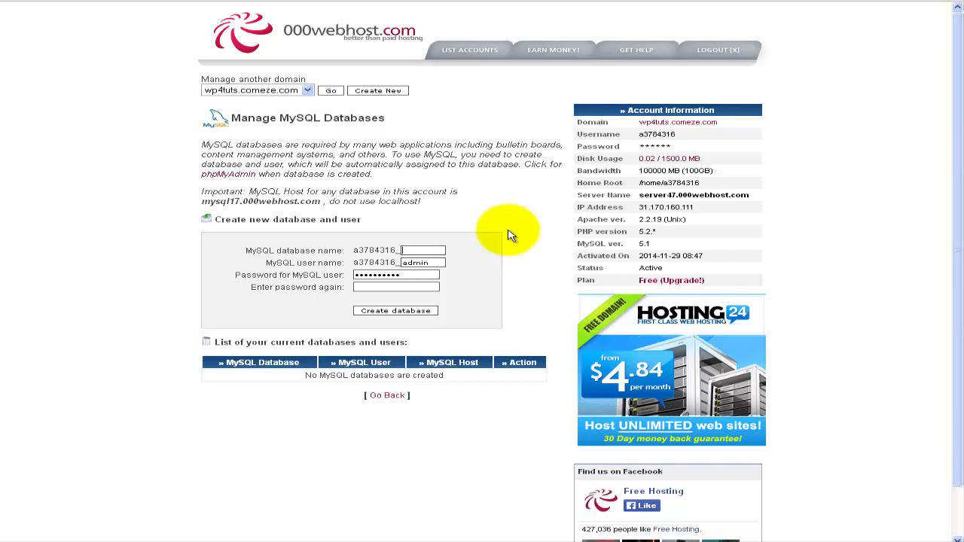
type("wp4")
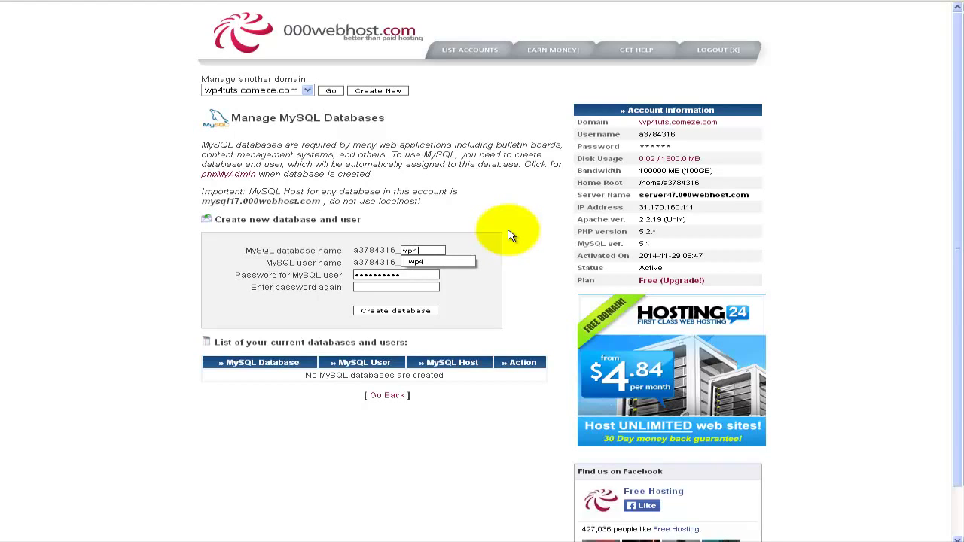
left_click(426, 262)
type("admin")
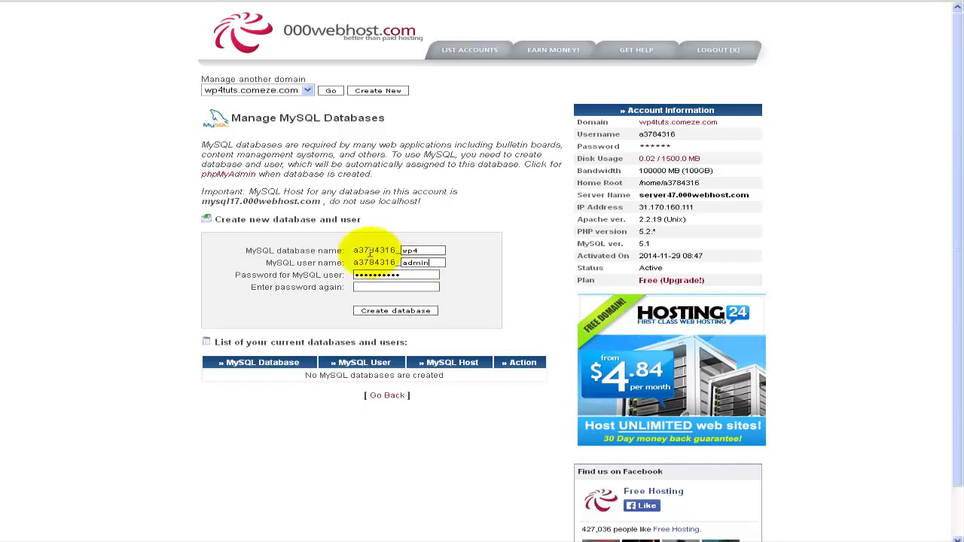
left_click_drag(263, 262, 346, 262)
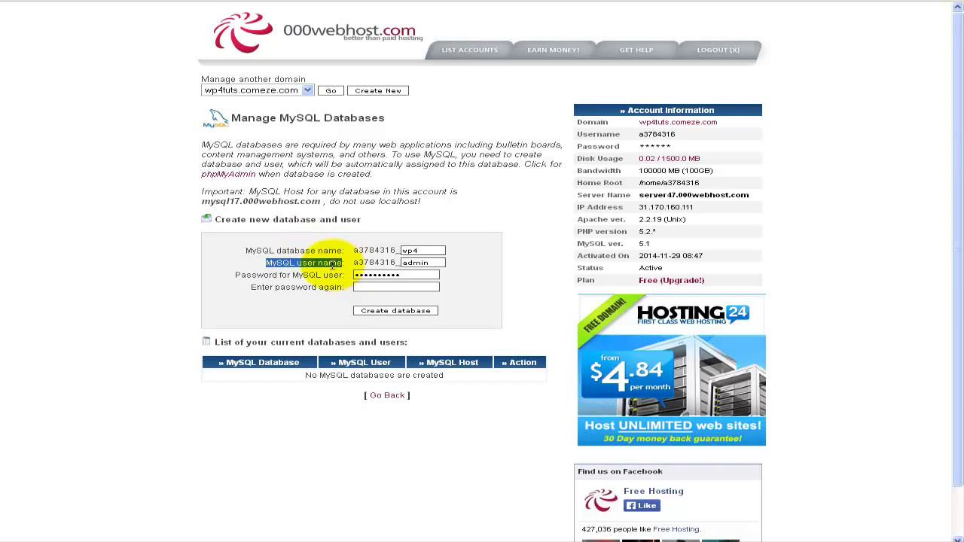
left_click(407, 250)
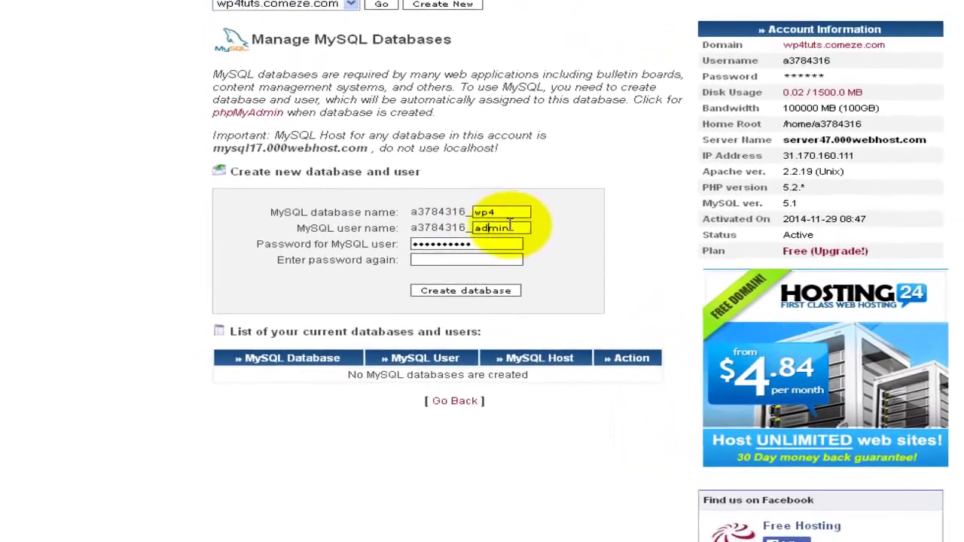
double_click(450, 258)
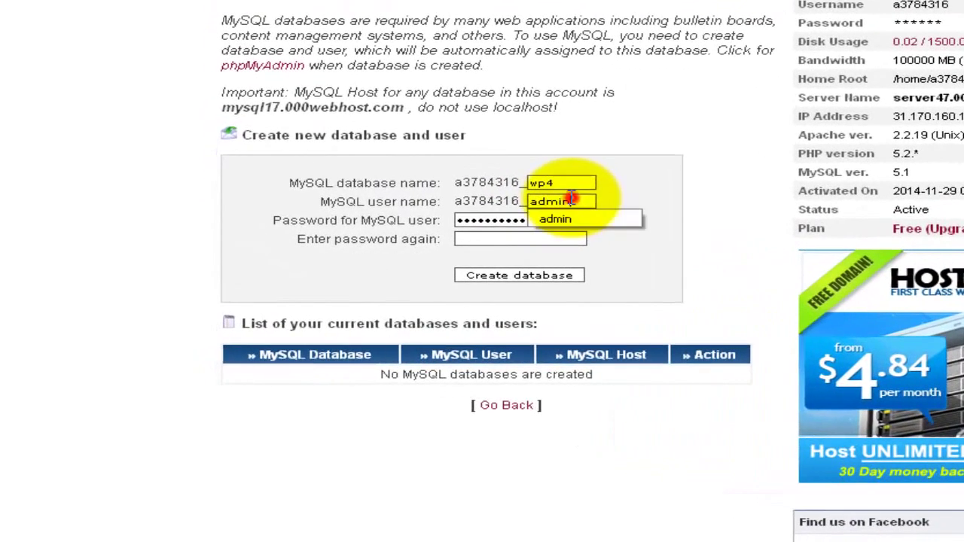
left_click(634, 186)
- Enter the MySQL user password and type it again to confirm
left_click(471, 222)
double_click(471, 220)
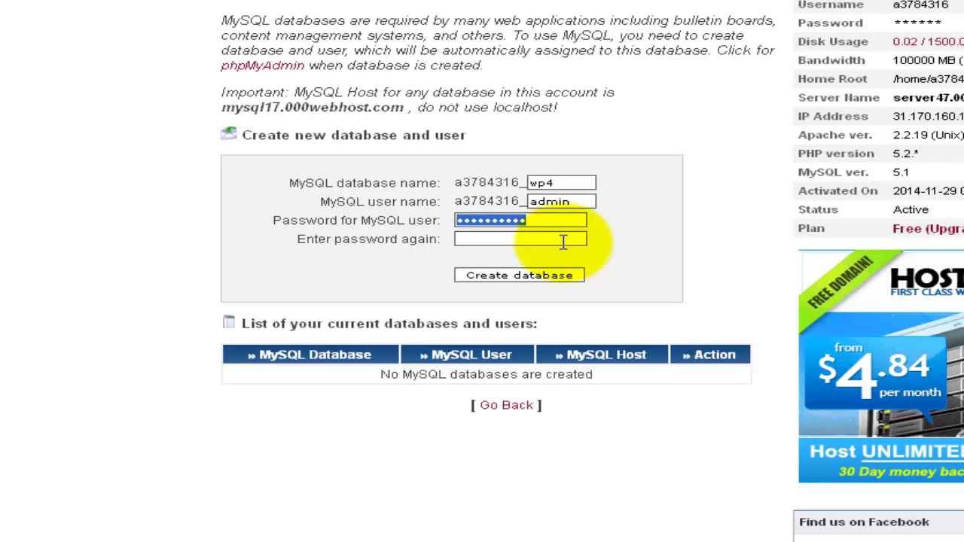
type("********")
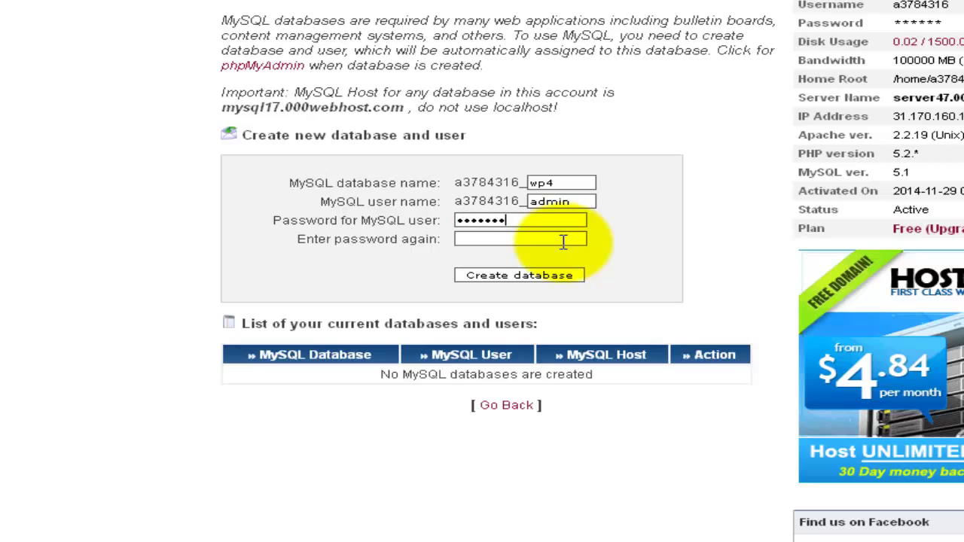
key("BackSpace")
key("BackSpace")
key("BackSpace")
key("BackSpace")
key("BackSpace")
key("BackSpace")
key("BackSpace")
type("**********")
key("Tab")
type("**********")
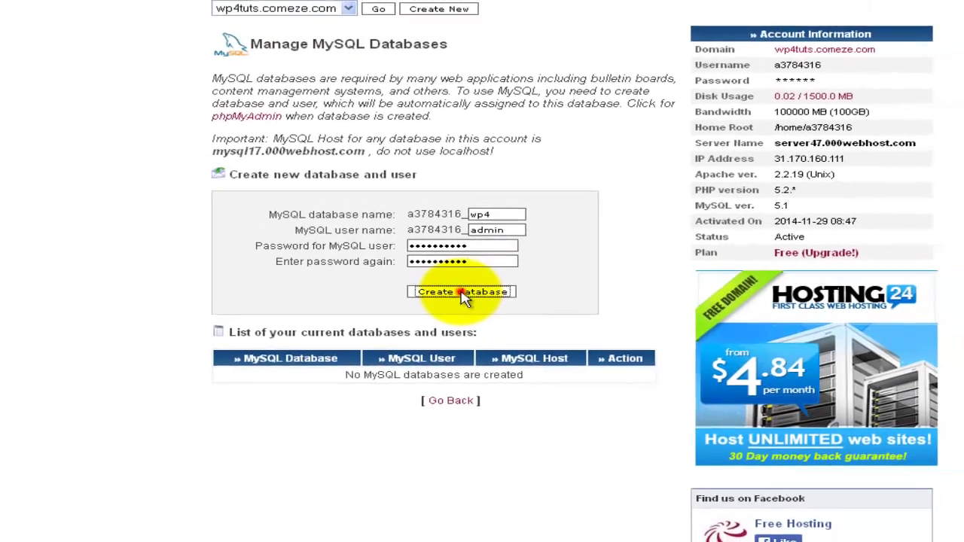
- Create the wp4 database, copy its four $mysql connection lines, and start a blank Notepad
left_click(523, 279)
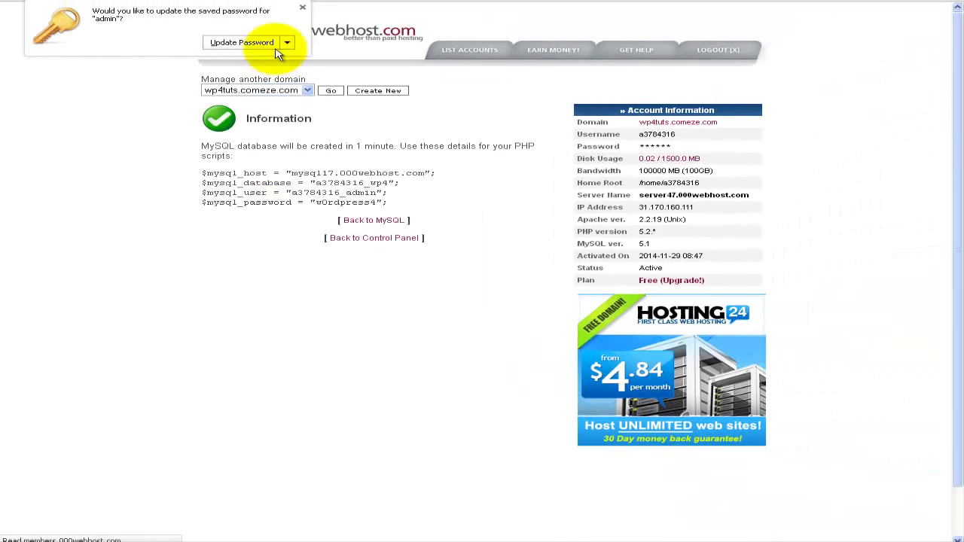
left_click(248, 42)
left_click_drag(202, 175, 391, 203)
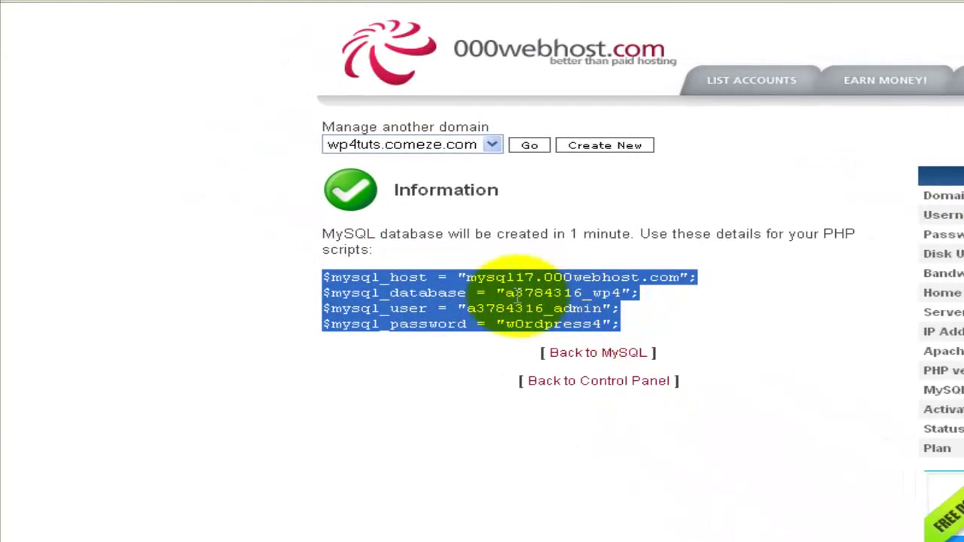
right_click(452, 292)
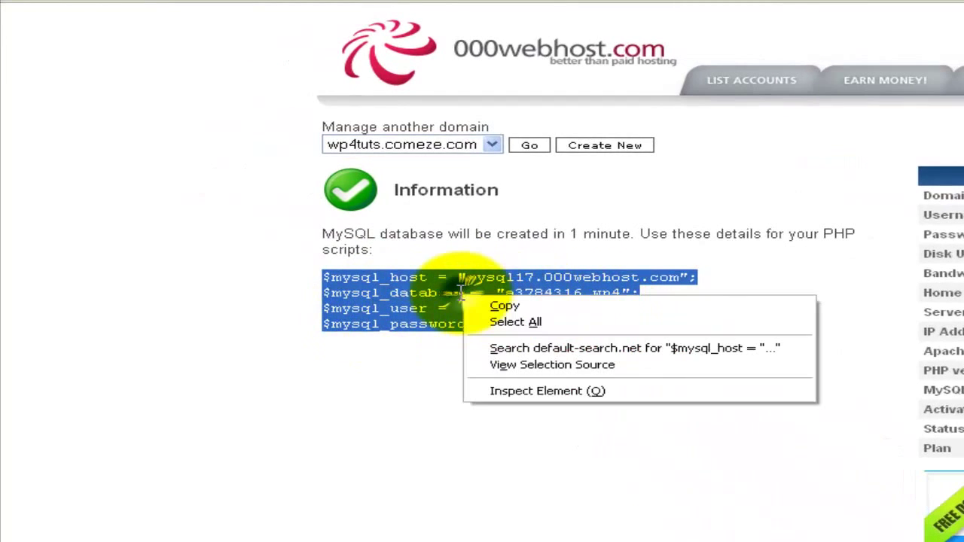
left_click(502, 307)
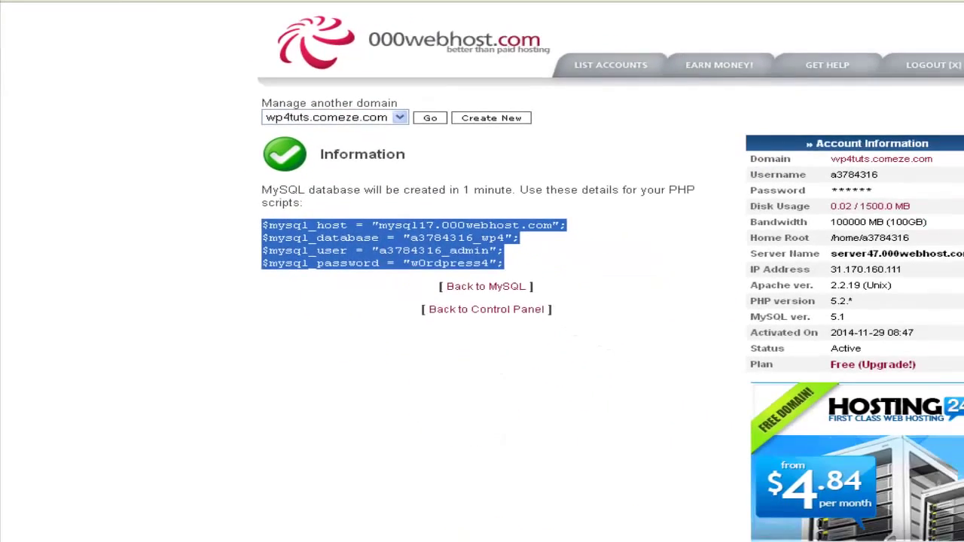
left_click(403, 540)
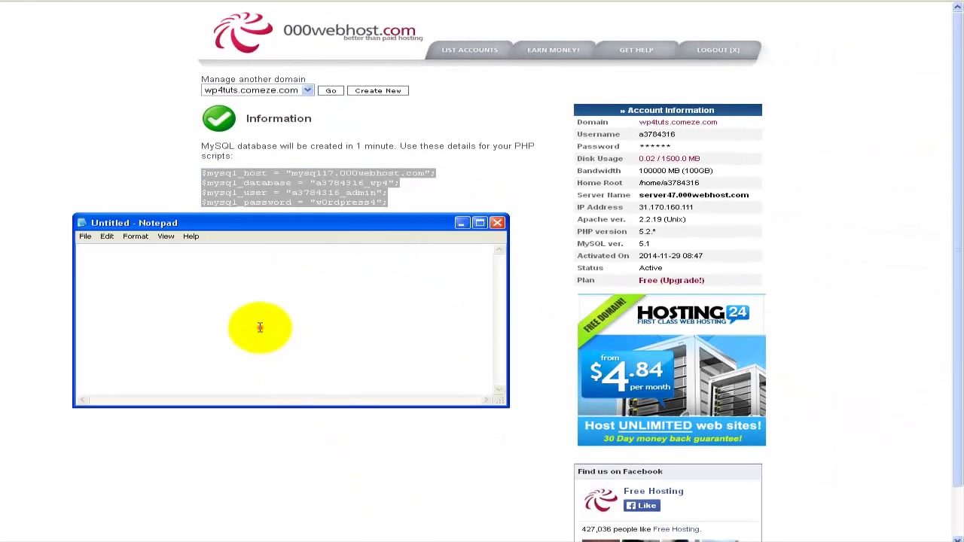
left_click(260, 327)
- Paste the MySQL connection lines into Notepad, minimise it, and return to the control panel
key("ctrl+v")
left_click_drag(229, 224, 237, 272)
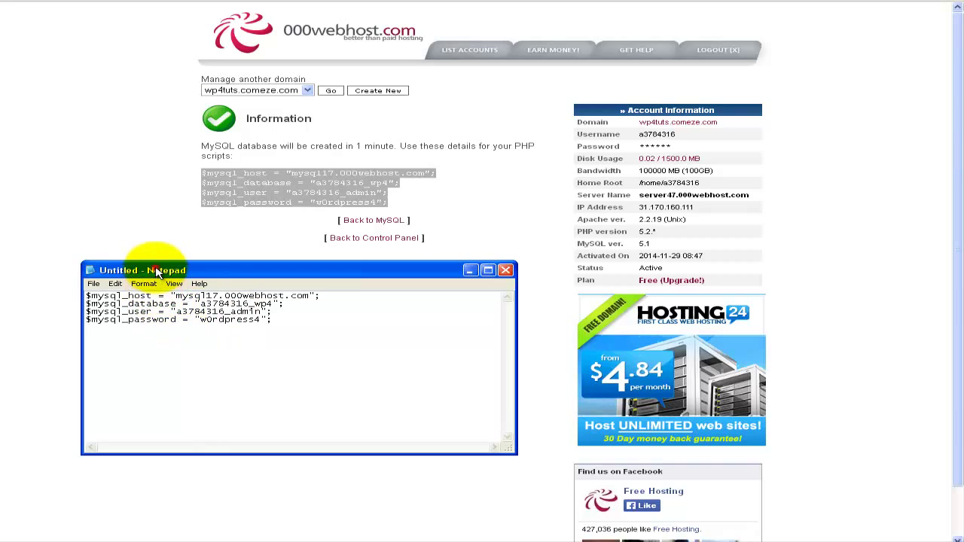
left_click_drag(156, 273, 153, 290)
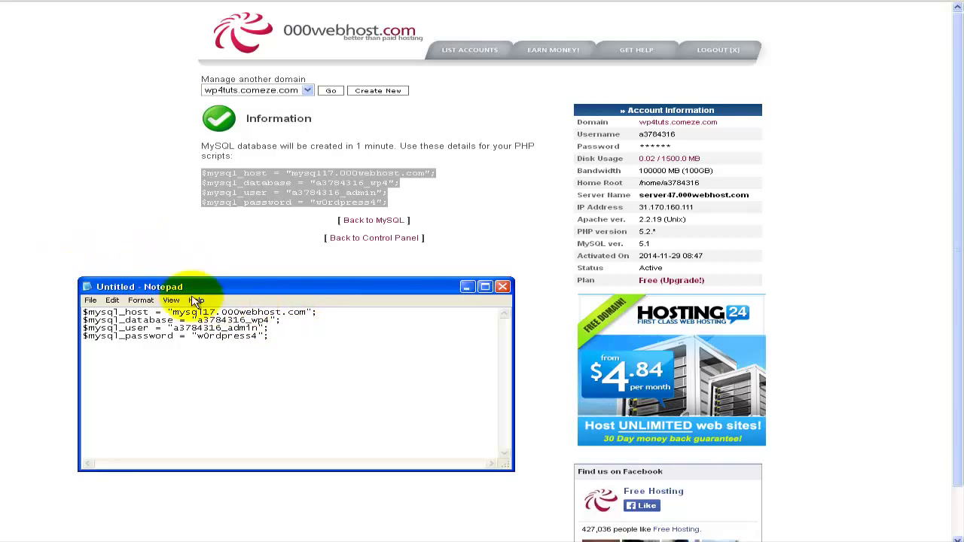
left_click(467, 286)
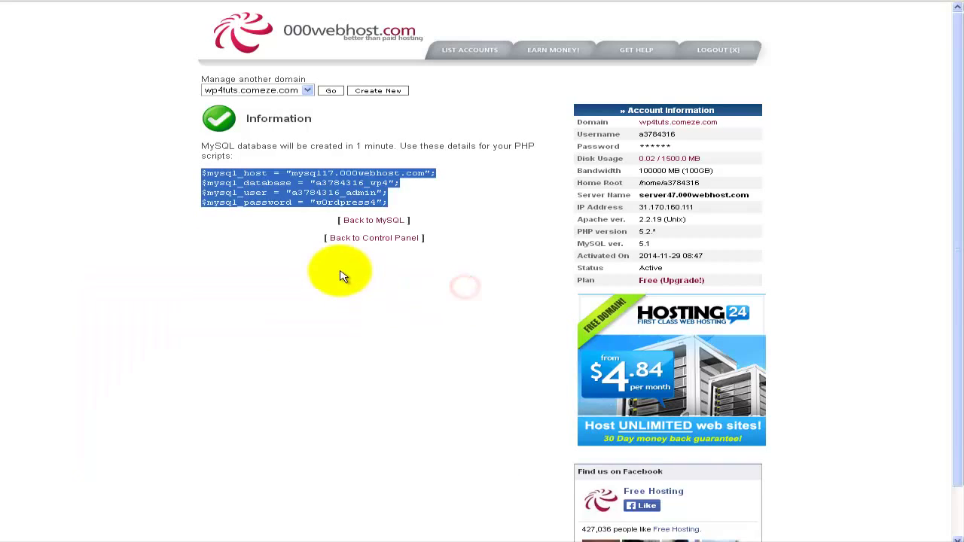
left_click(362, 240)
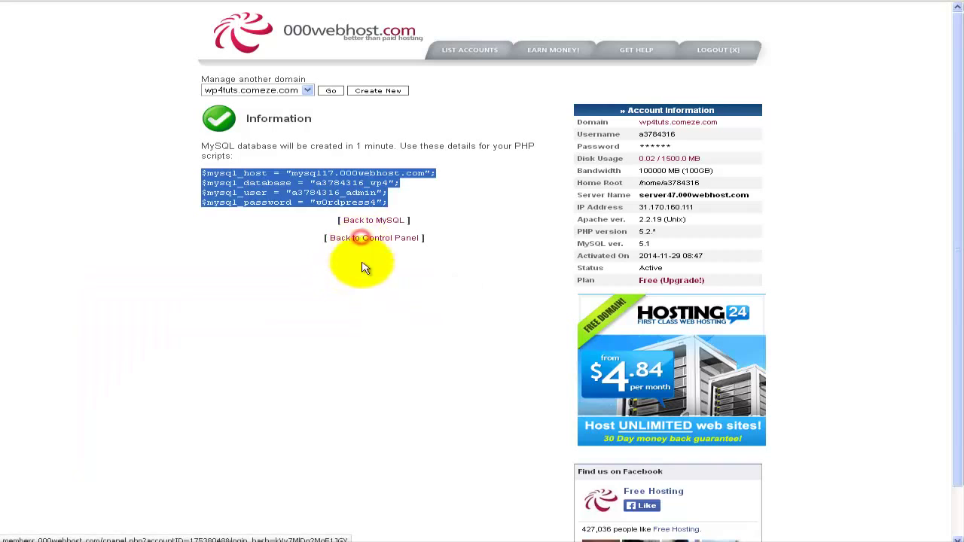
- Scroll the main control panel down to the Files section
scroll(117, 356, "down", 5)
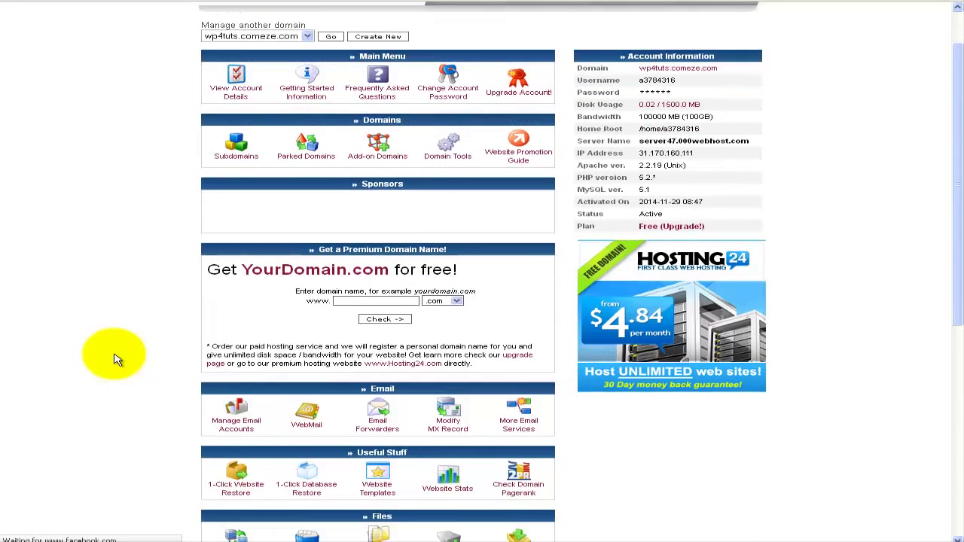
scroll(115, 358, "down", 5)
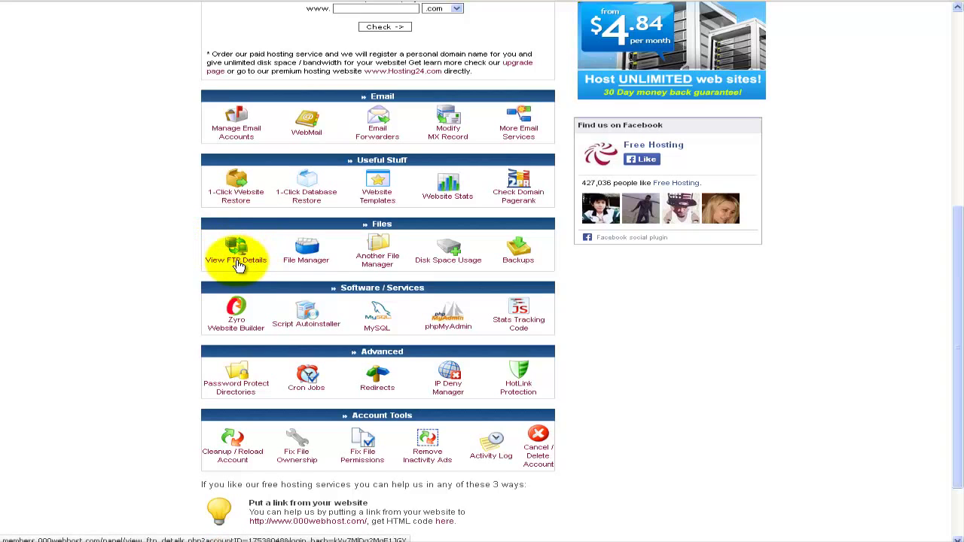
- Review the FTP host, user name and public_html upload folder, then go back
left_click(238, 262)
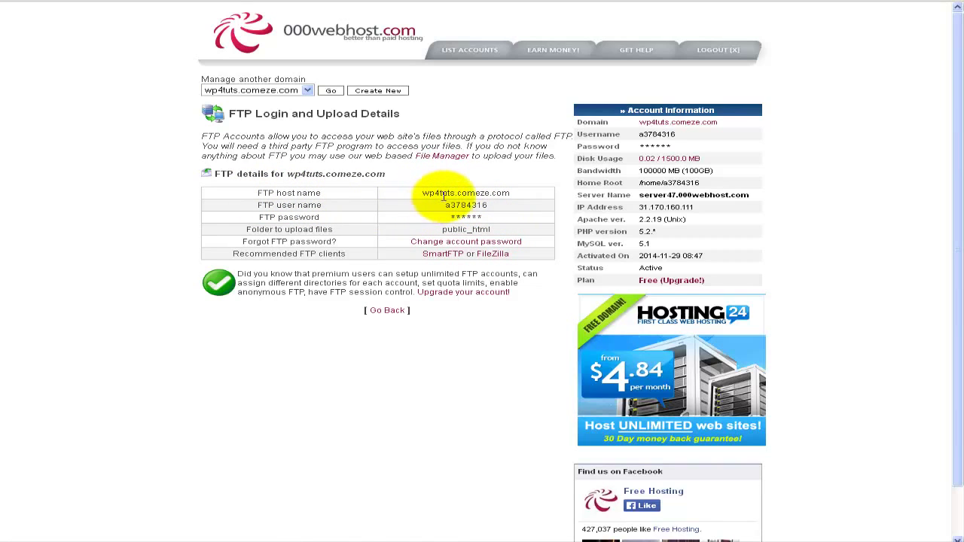
left_click_drag(459, 193, 512, 192)
left_click(512, 192)
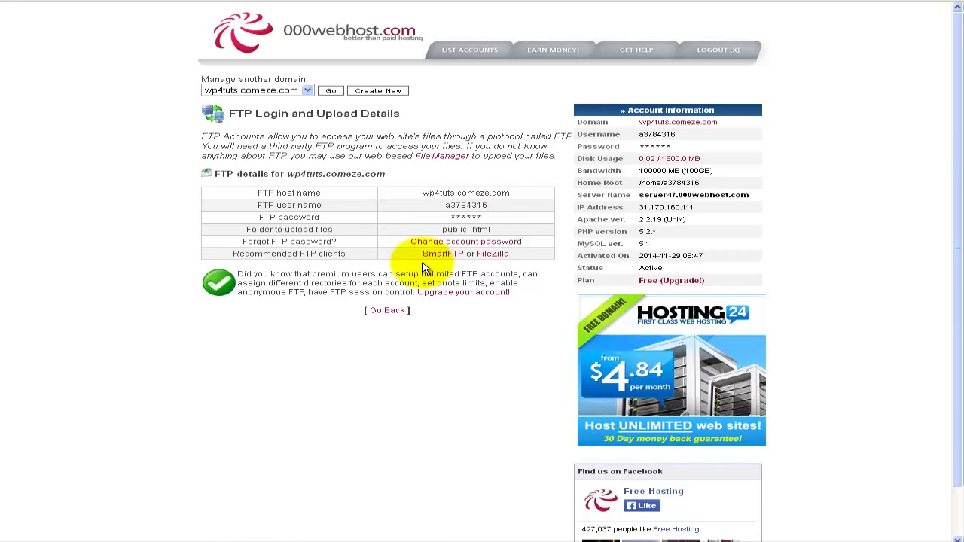
left_click(381, 313)
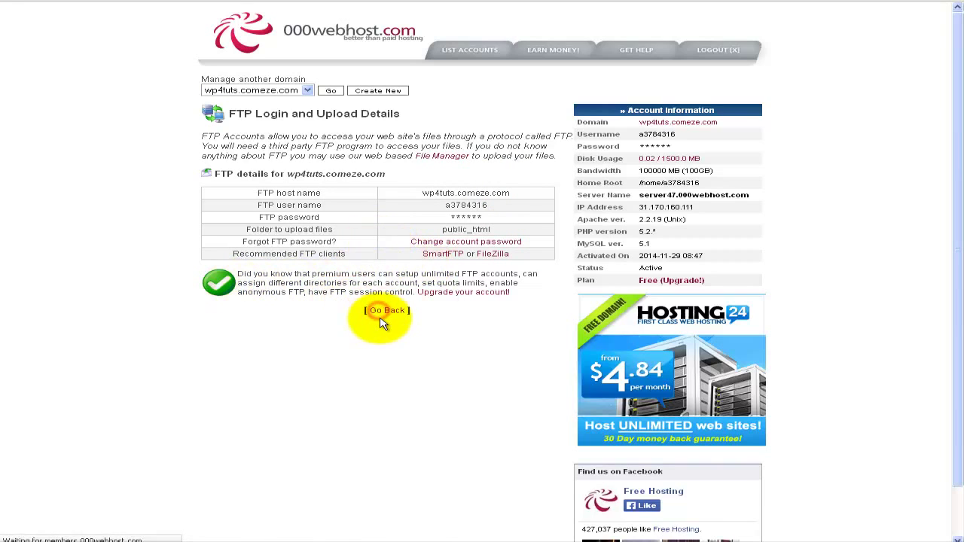
- Open public_html in File Manager, check the 5 MB upload limit, and return to its listing
scroll(335, 359, "down", 4)
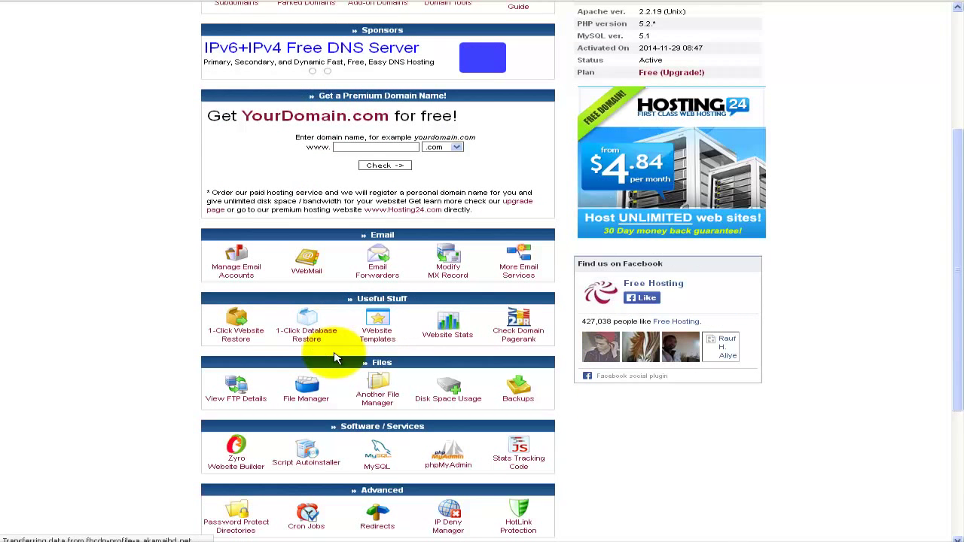
left_click(399, 391)
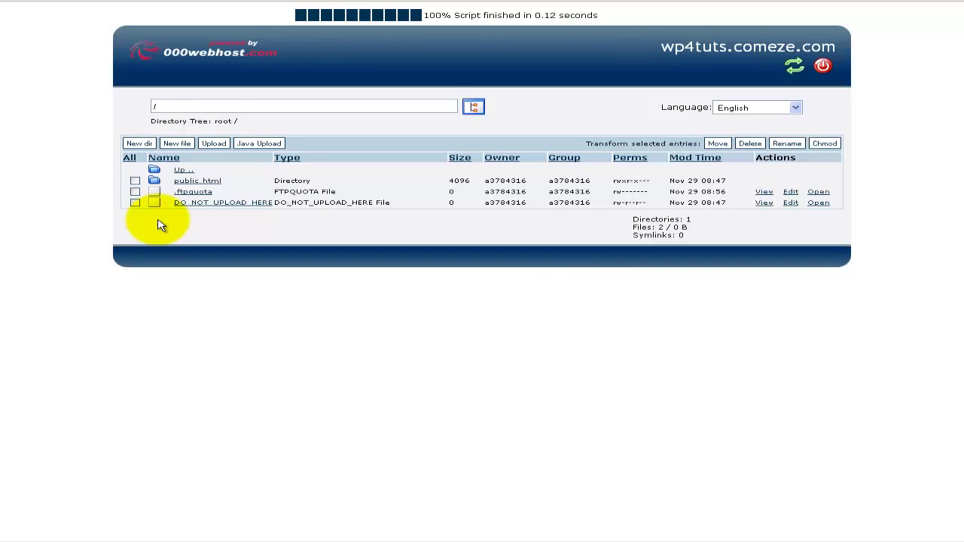
left_click(209, 184)
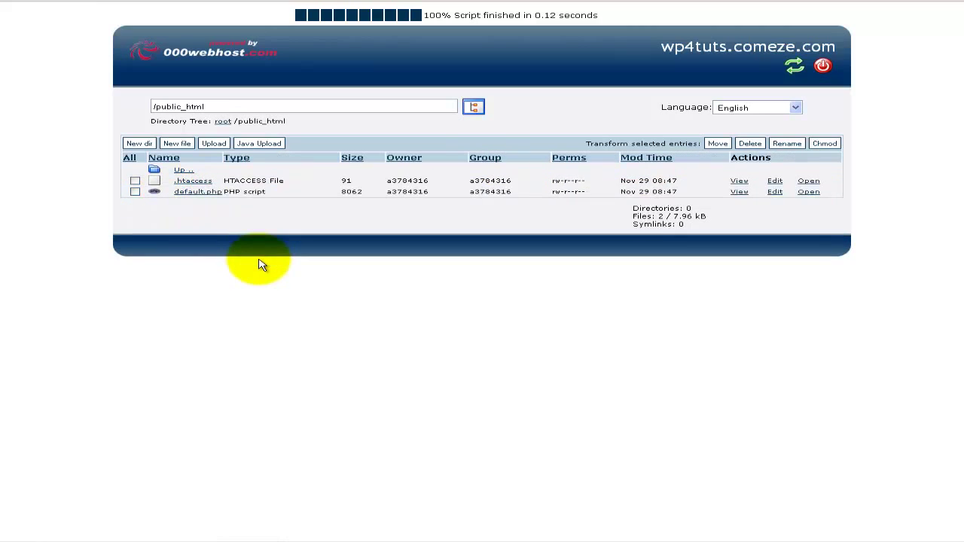
left_click(218, 144)
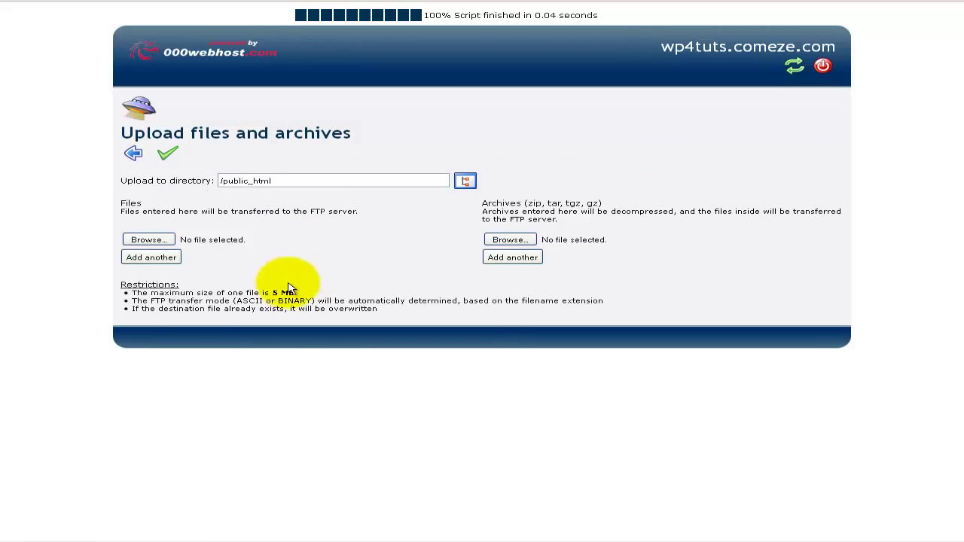
left_click_drag(273, 292, 297, 294)
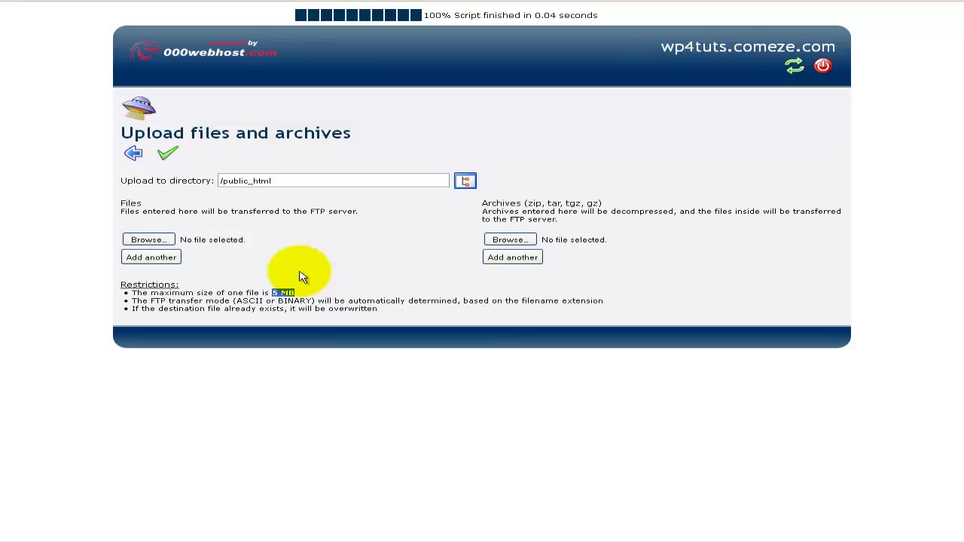
left_click(132, 153)
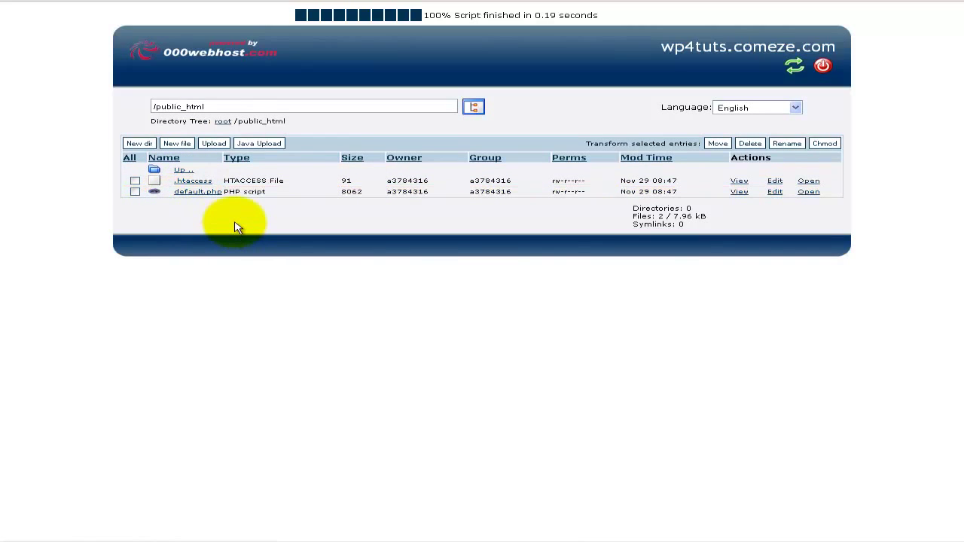
- Copy the FTP host name from the 000webhost FTP details page into FileZilla's Host field
key("alt+Left")
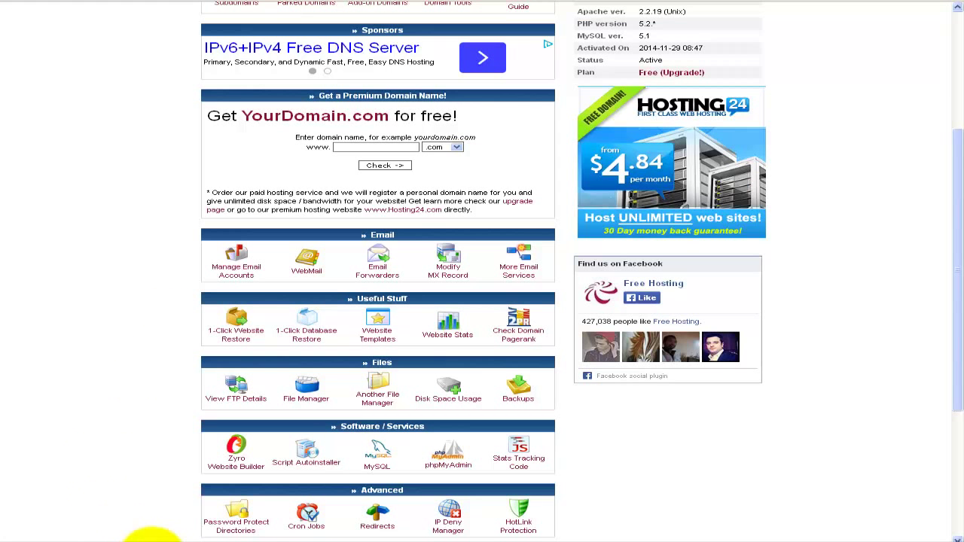
scroll(150, 387, "down", 3)
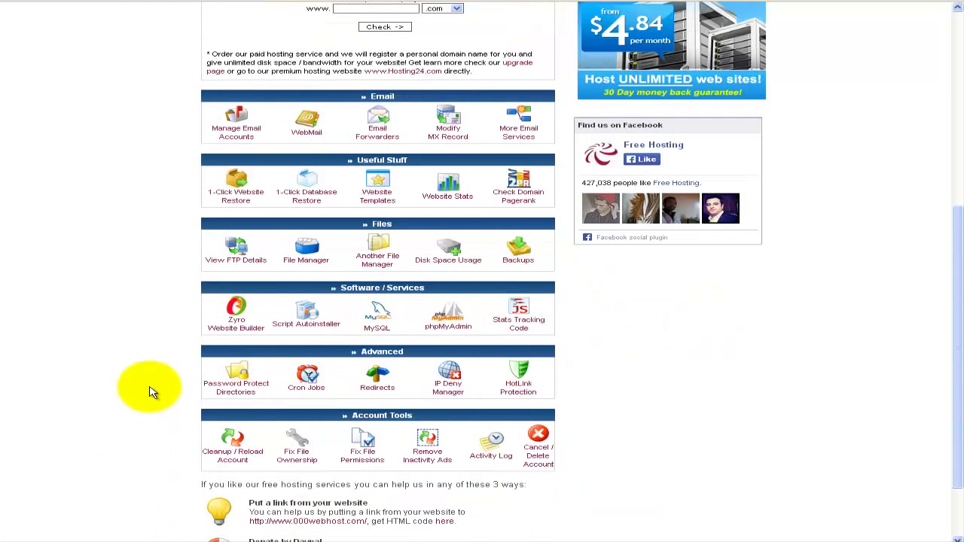
left_click(242, 244)
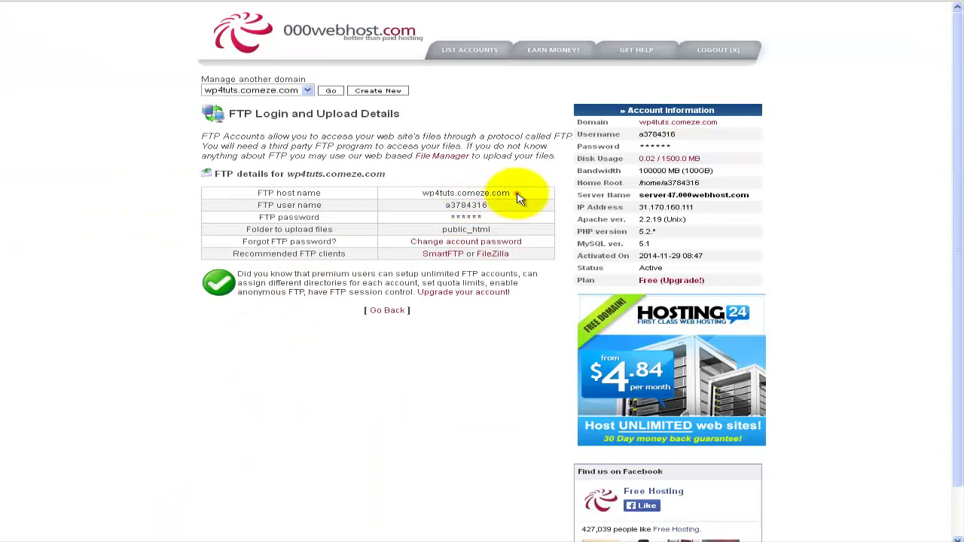
left_click_drag(518, 193, 420, 194)
right_click(430, 194)
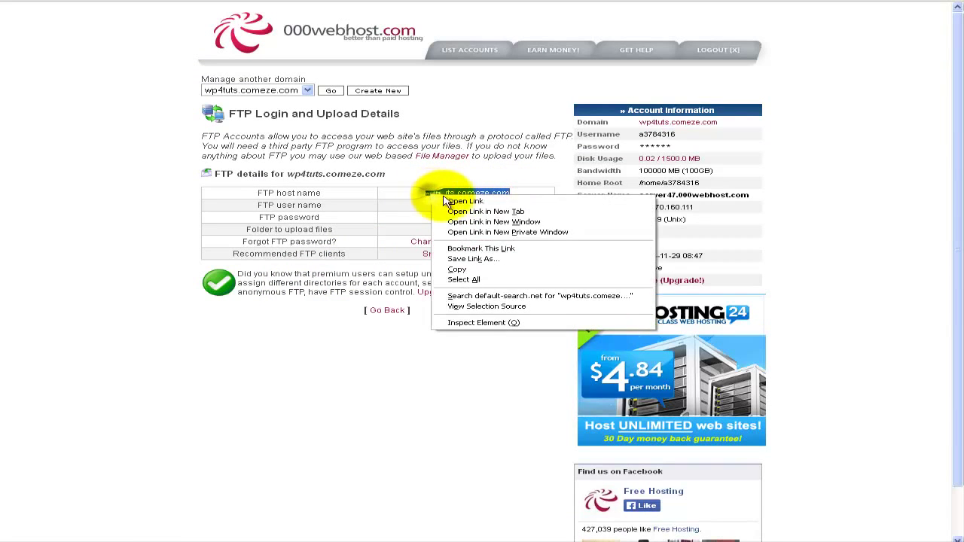
left_click(482, 269)
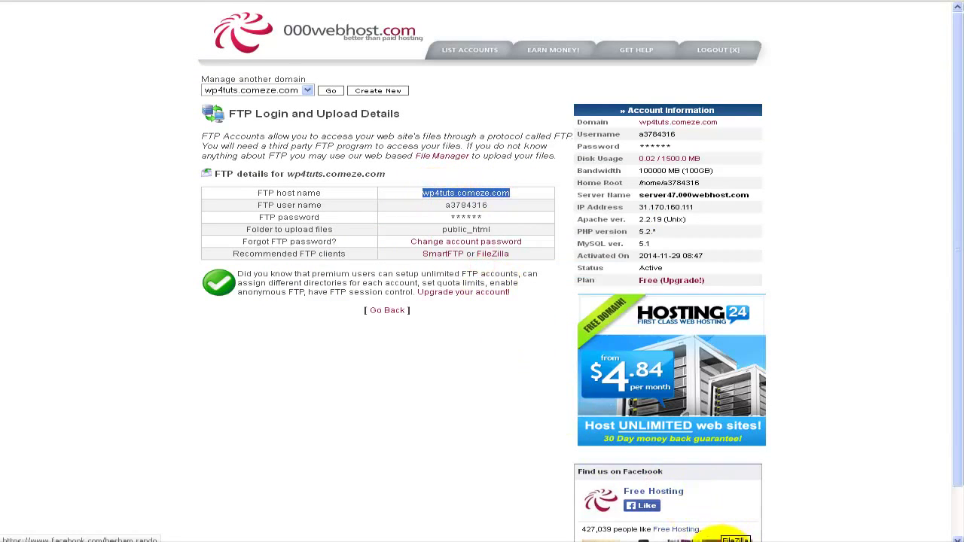
key("alt+Tab")
left_click(83, 71)
right_click(85, 72)
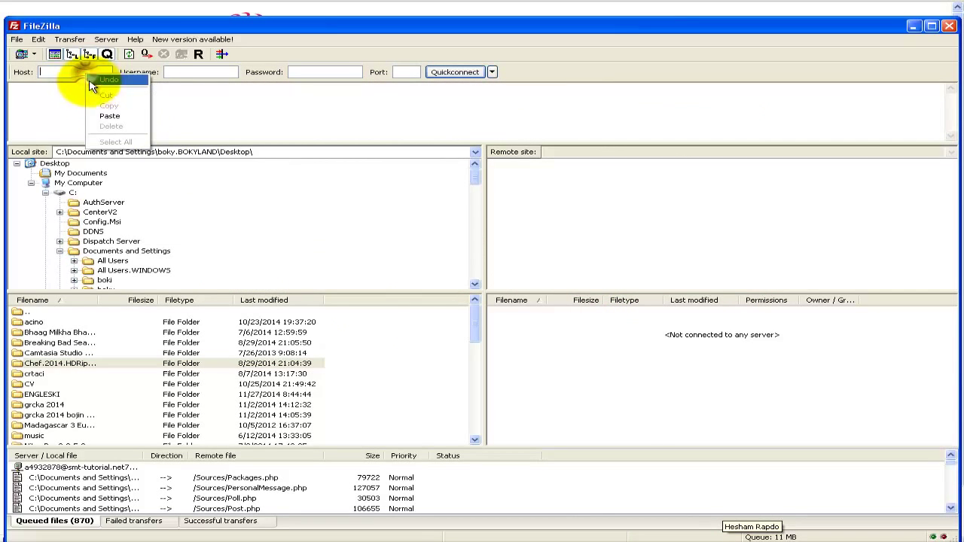
left_click(107, 116)
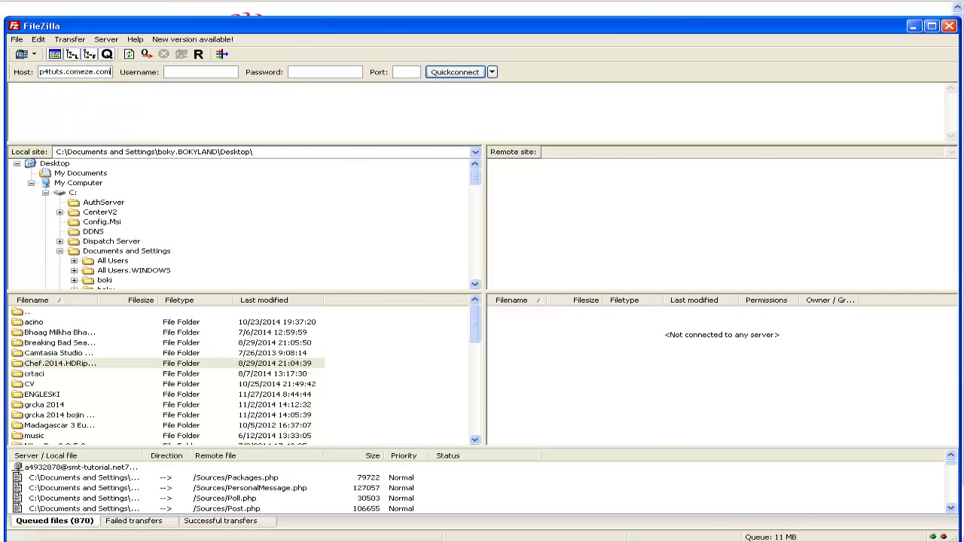
- Paste the FTP user name into FileZilla's Username field, enter the account password and connect
key("alt+Tab")
double_click(461, 204)
right_click(460, 204)
left_click(474, 213)
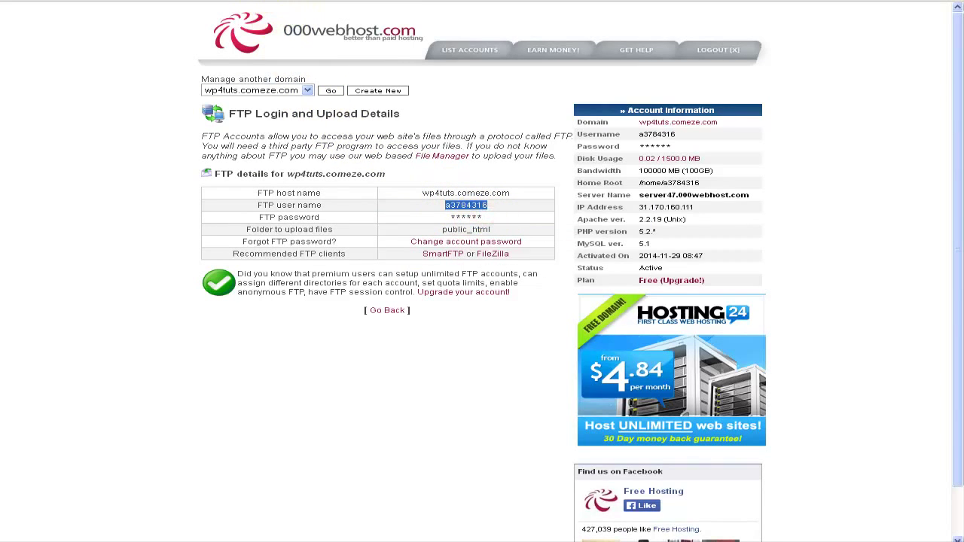
left_click(729, 538)
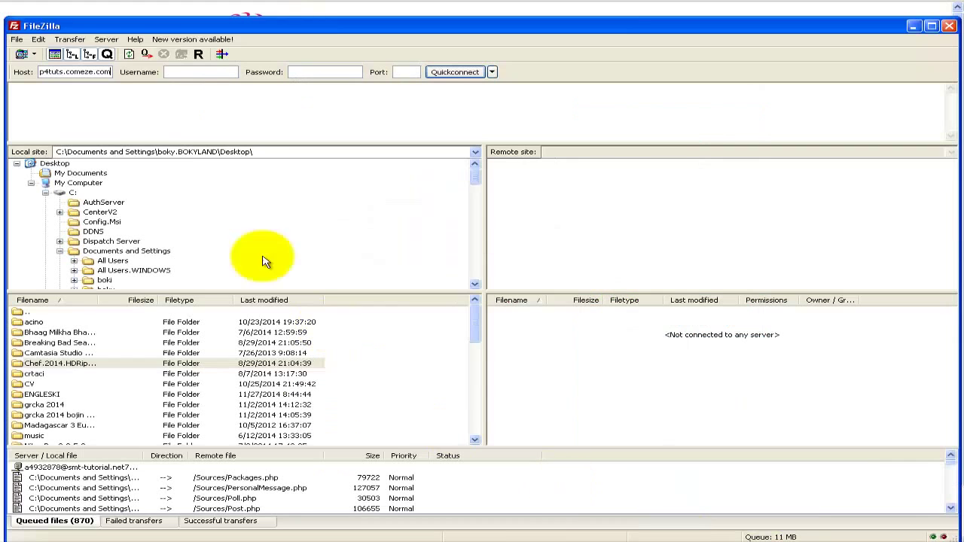
right_click(194, 78)
left_click(216, 112)
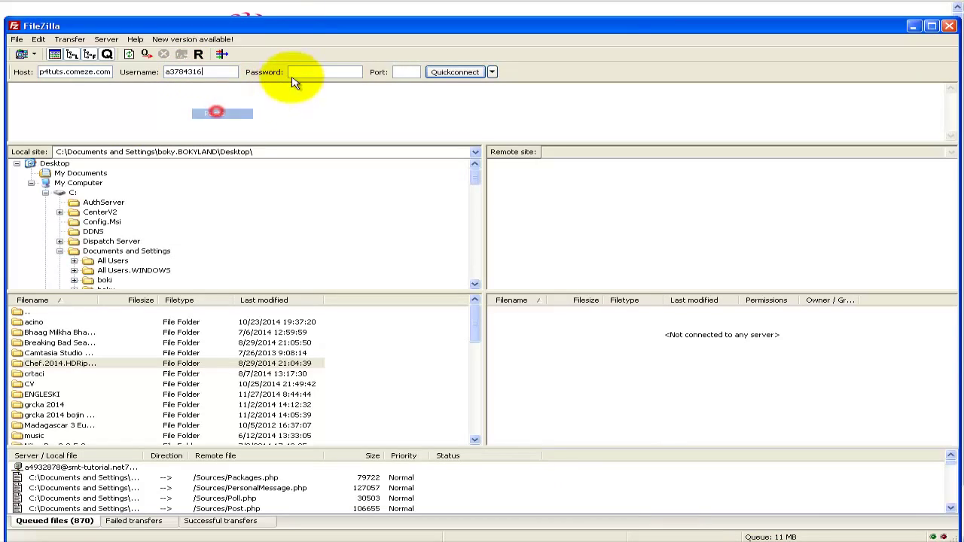
left_click(296, 72)
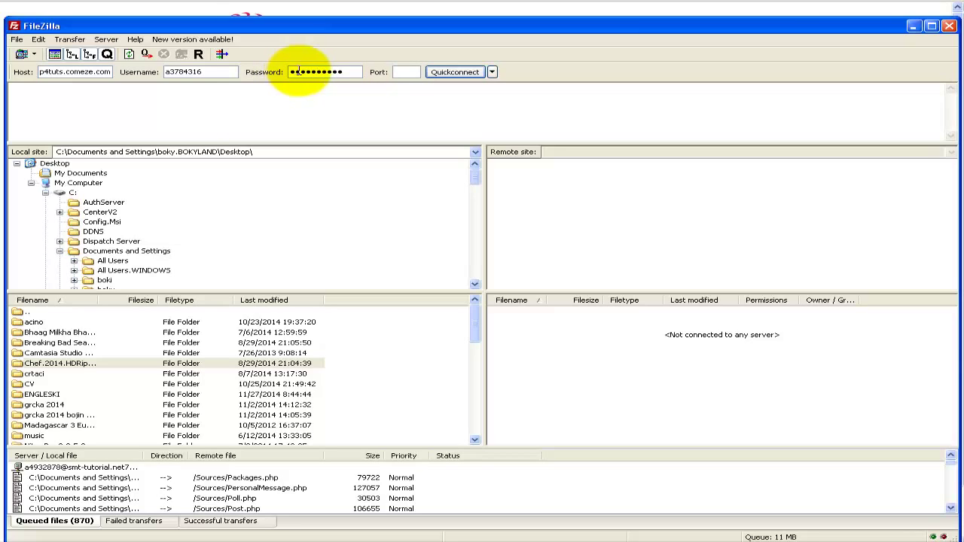
left_click(443, 72)
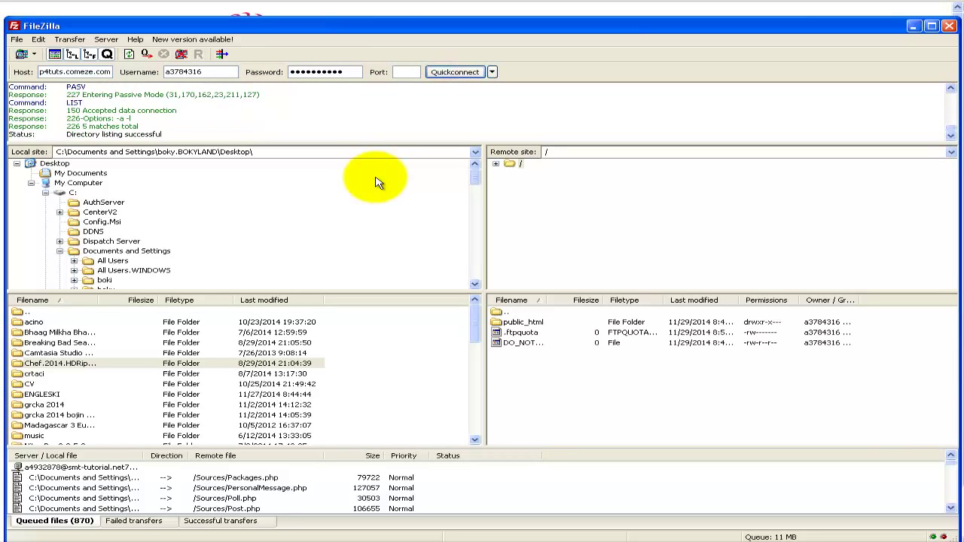
- Widen FileZilla's remote panes and open the server's public_html folder
left_click_drag(483, 249, 434, 249)
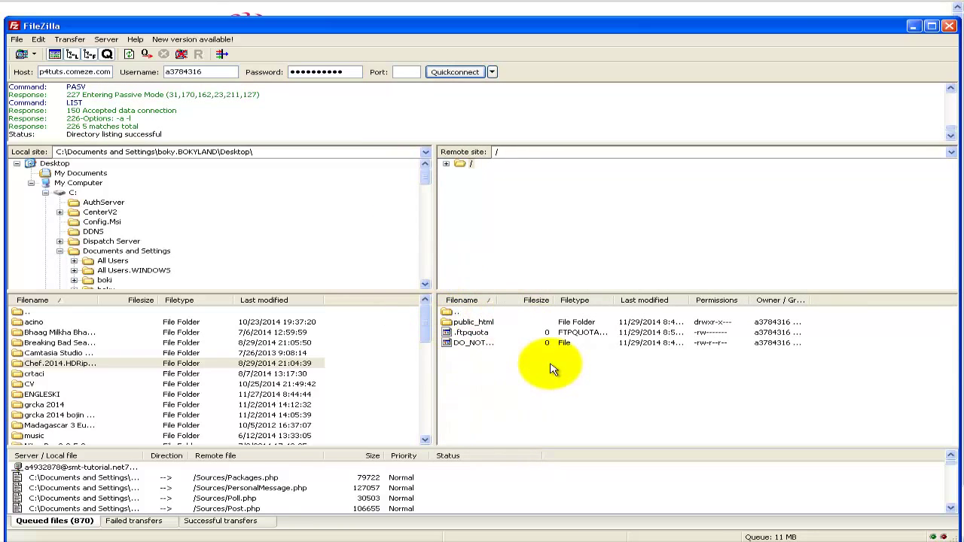
double_click(474, 322)
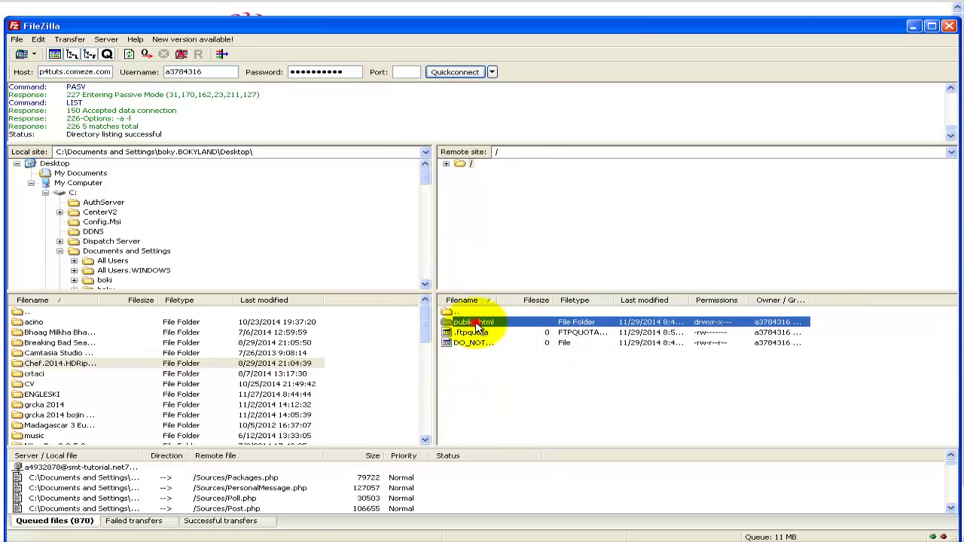
left_click(484, 384)
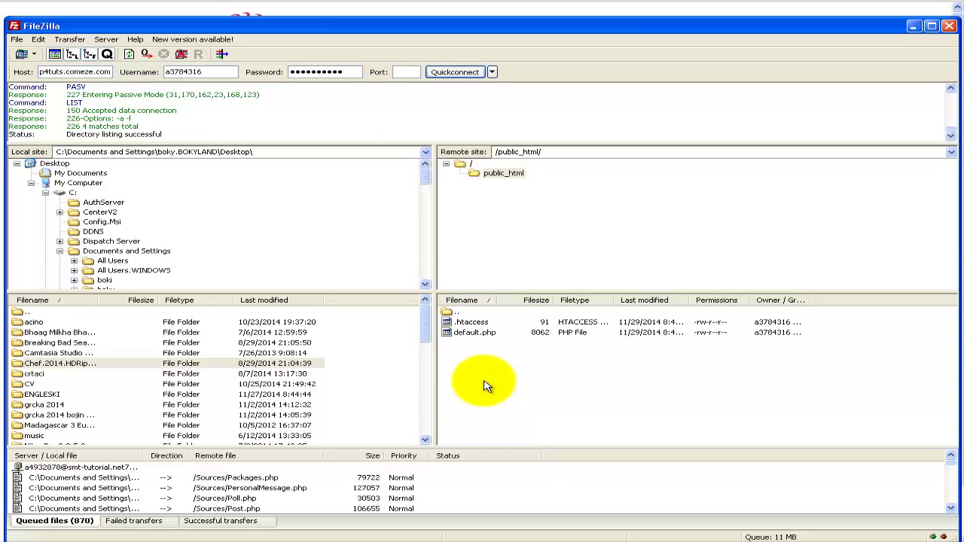
scroll(253, 279, "down", 5)
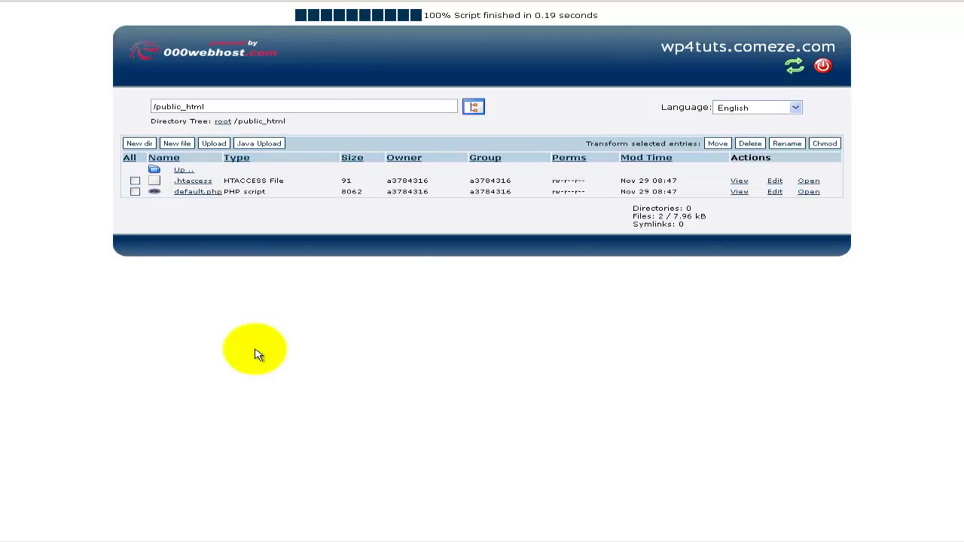
- Go up to root and reopen public_html so the new wordpress folder is listed
left_click(181, 171)
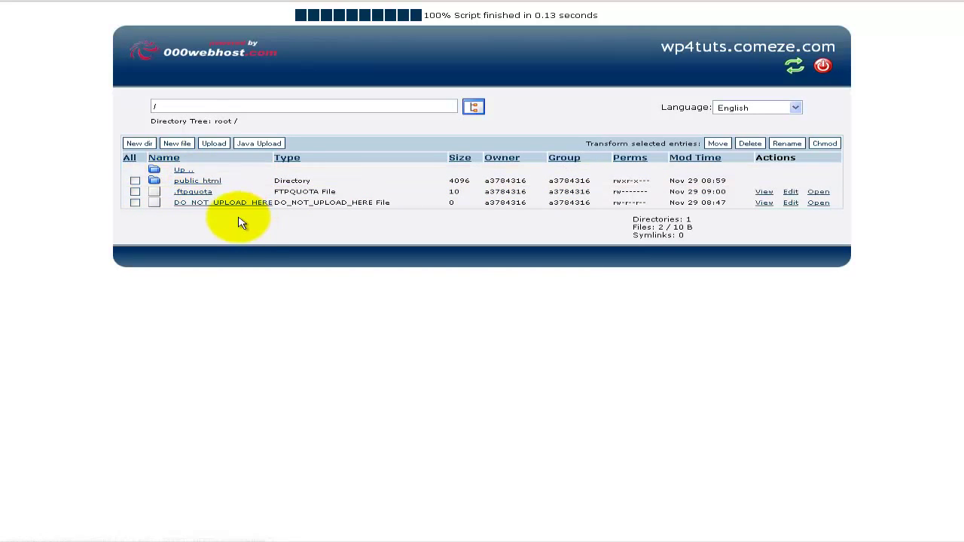
left_click(202, 185)
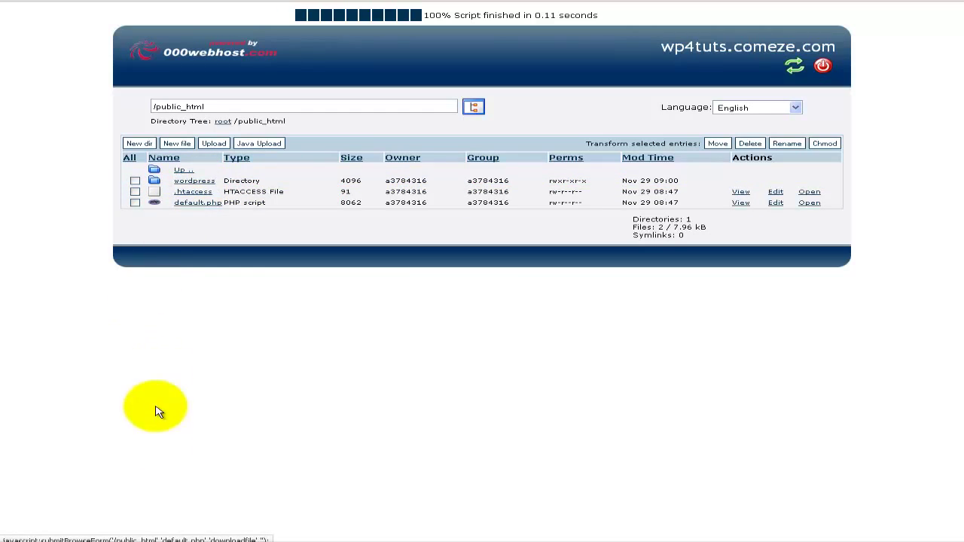
- Open the wp4tuts.comeze.com domain link from Account Information in a new browser tab
left_click(164, 541)
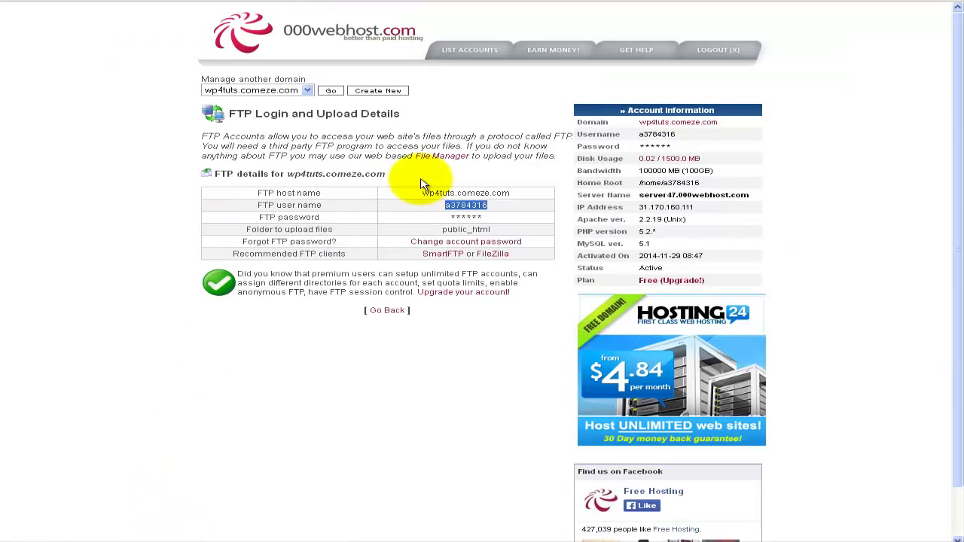
left_click(720, 133)
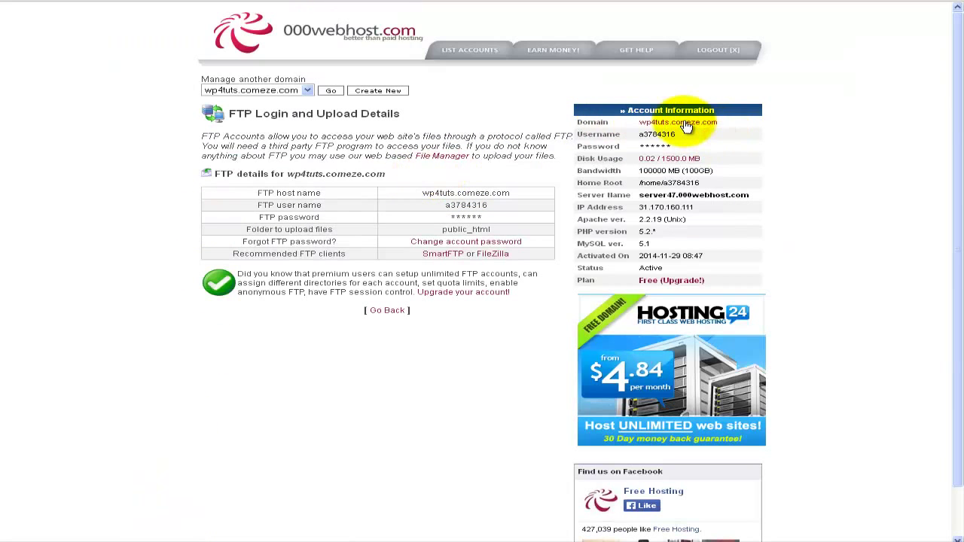
right_click(685, 124)
left_click(734, 129)
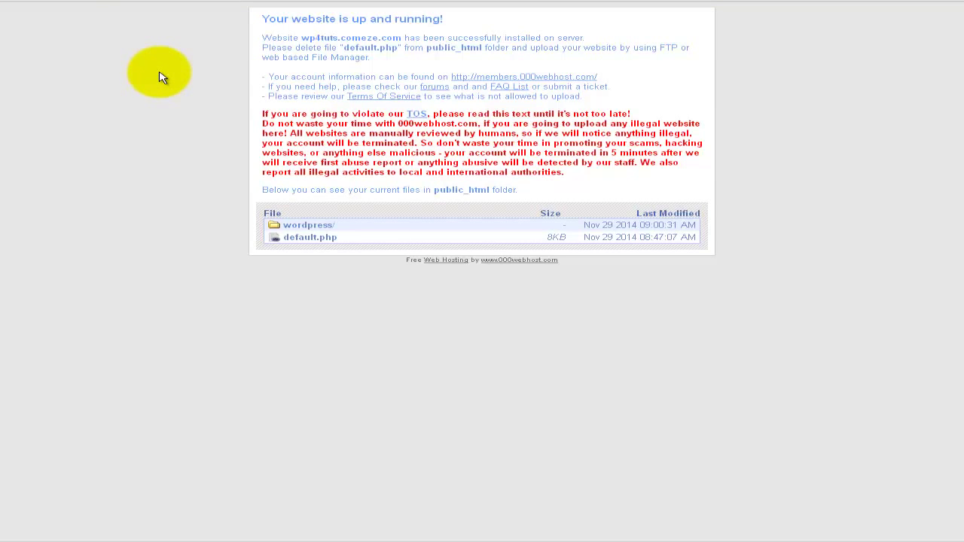
- Leave the live site and bring FileZilla back to its feed.php replace prompt
left_click(159, 73)
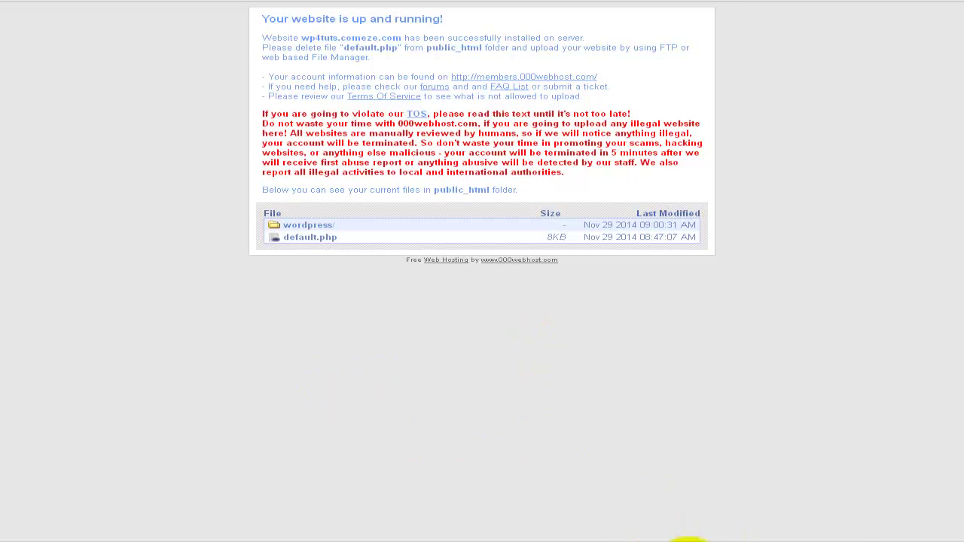
left_click(756, 539)
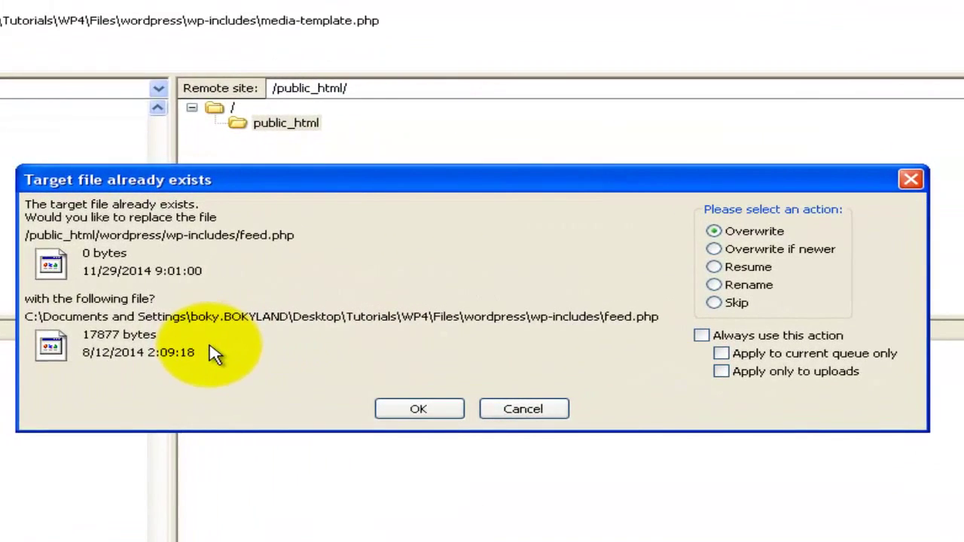
- Overwrite the existing feed.php, always applying that choice to uploads in the current queue only
left_click(701, 335)
left_click(721, 353)
left_click(721, 371)
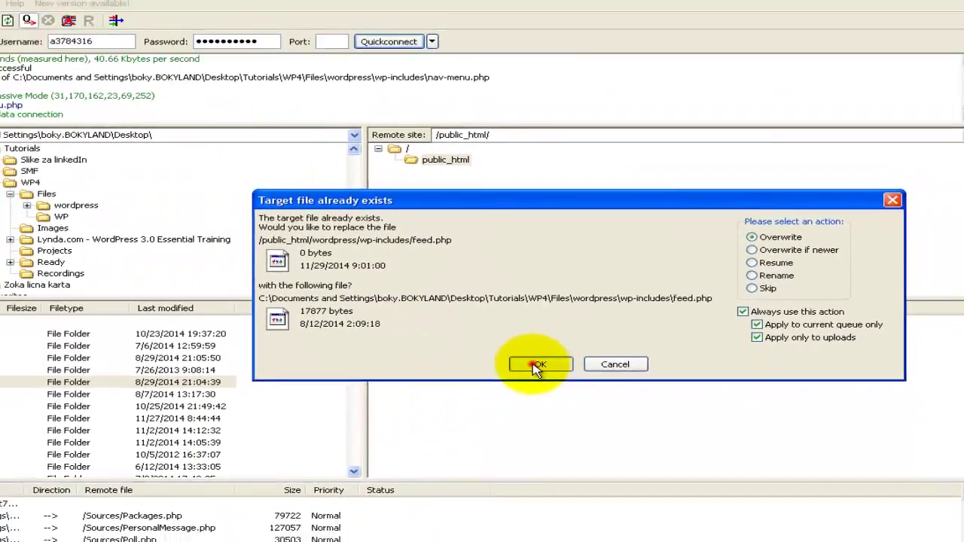
left_click(417, 409)
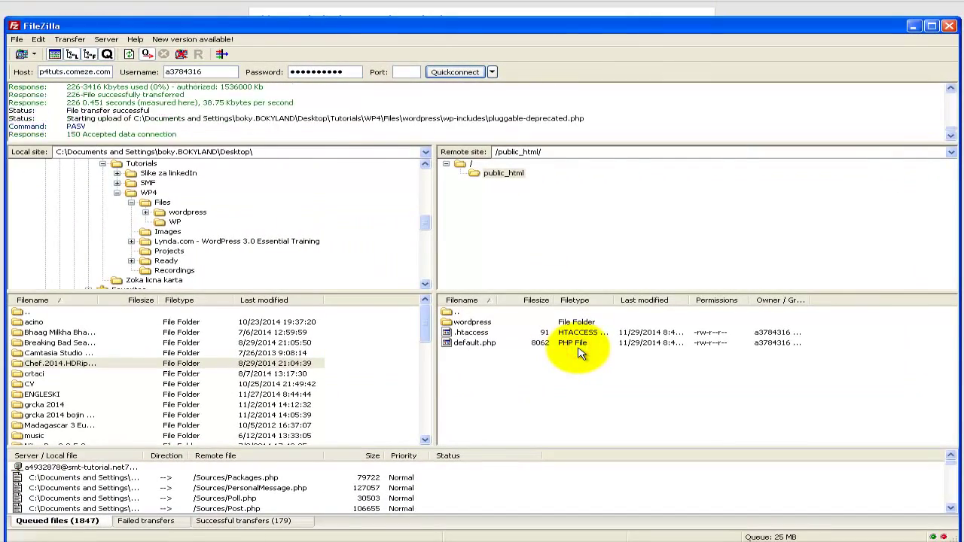